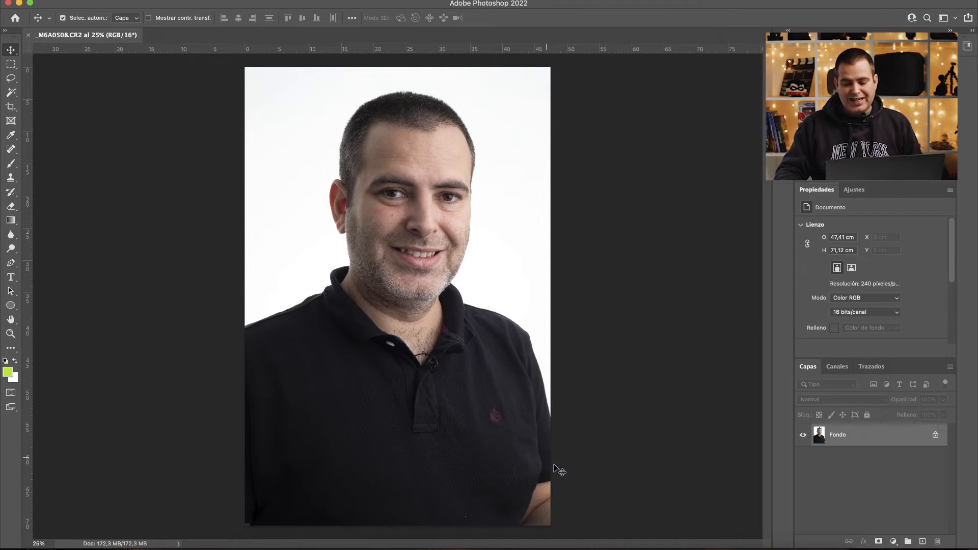
Create a new empty layer above the portrait's background layer.
click(923, 542)
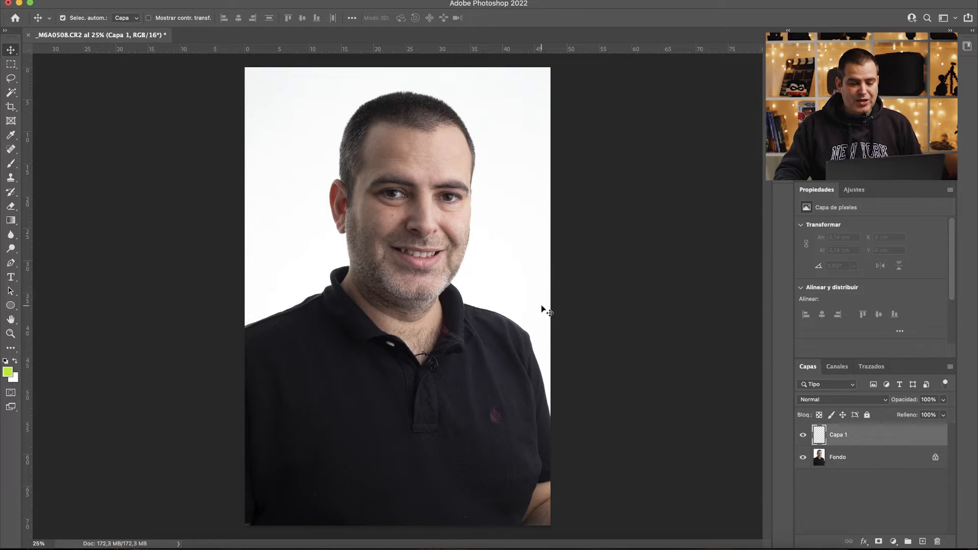
Inspect the face's skin up close for blemishes, from the cheeks and nose to the forehead and ear.
key(z)
drag(392, 221, 465, 218)
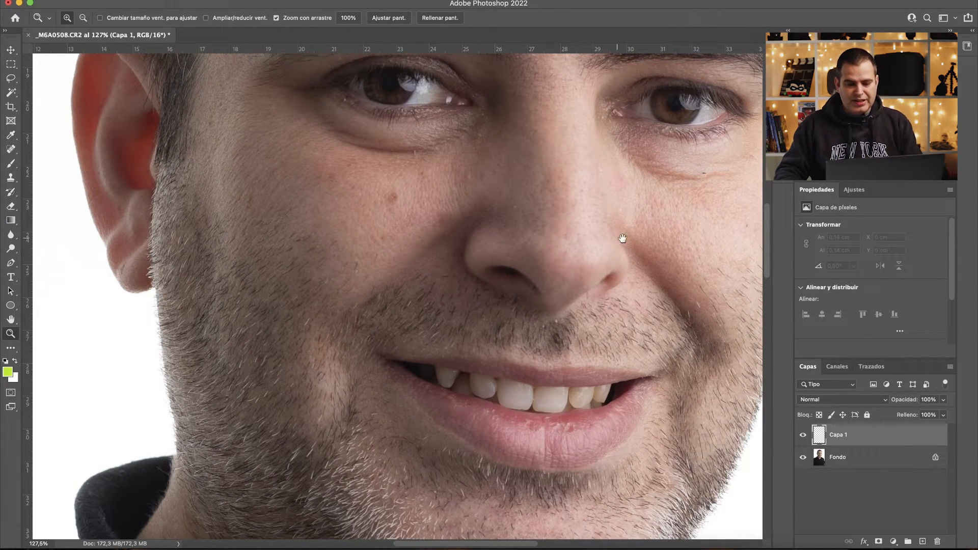
drag(622, 234, 395, 241)
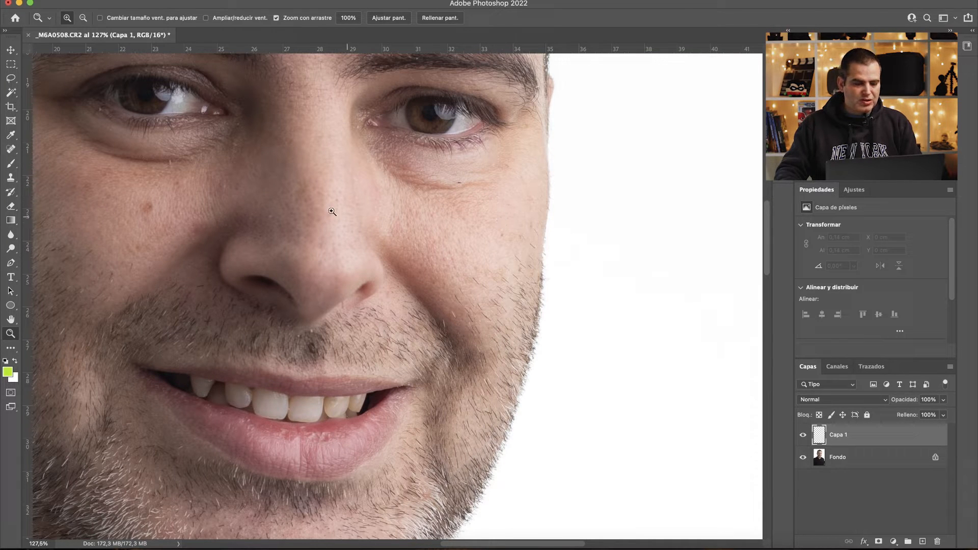
drag(301, 135, 337, 300)
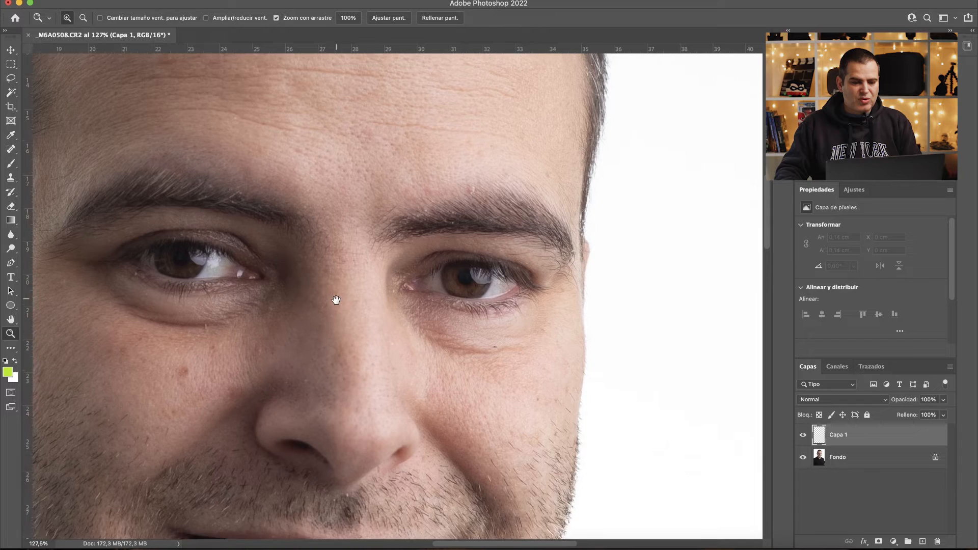
drag(357, 176, 461, 291)
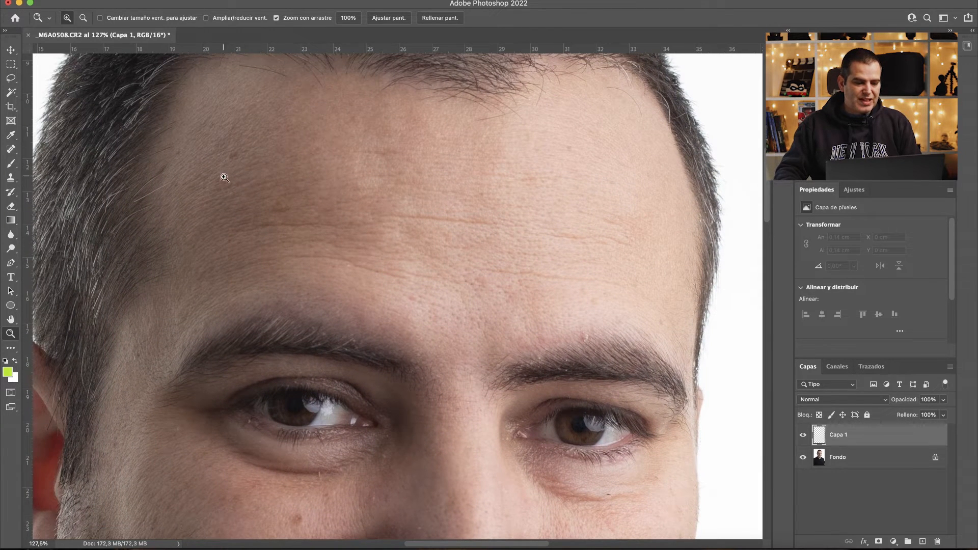
drag(213, 302, 356, 153)
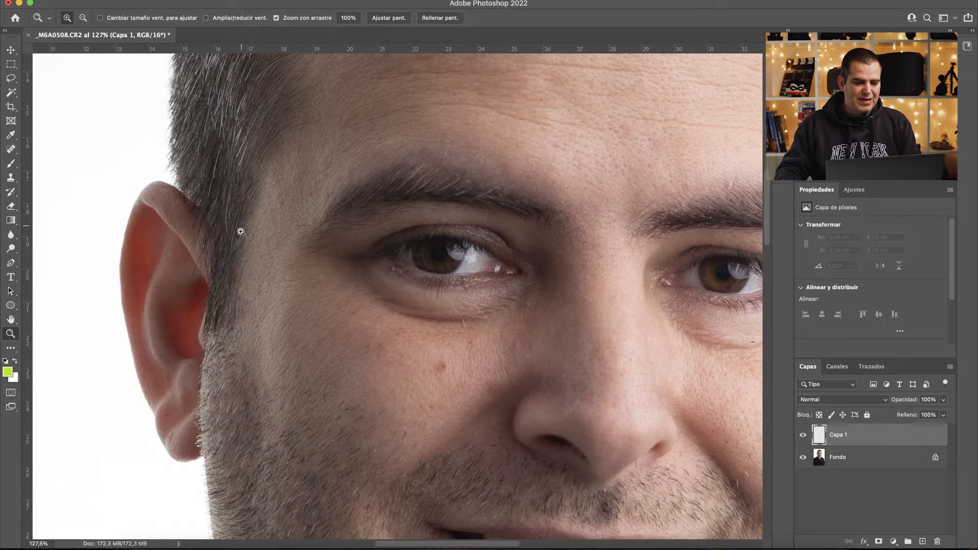
drag(345, 415, 281, 337)
key(v)
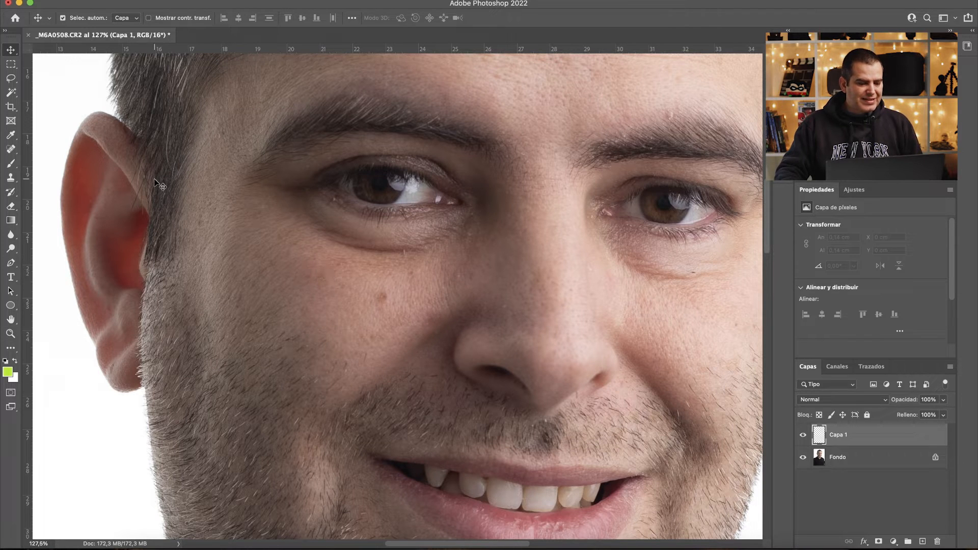
Remove the mole on the cheek below the left-hand eye using the Spot Healing Brush at size 50, sampling all layers.
click(12, 150)
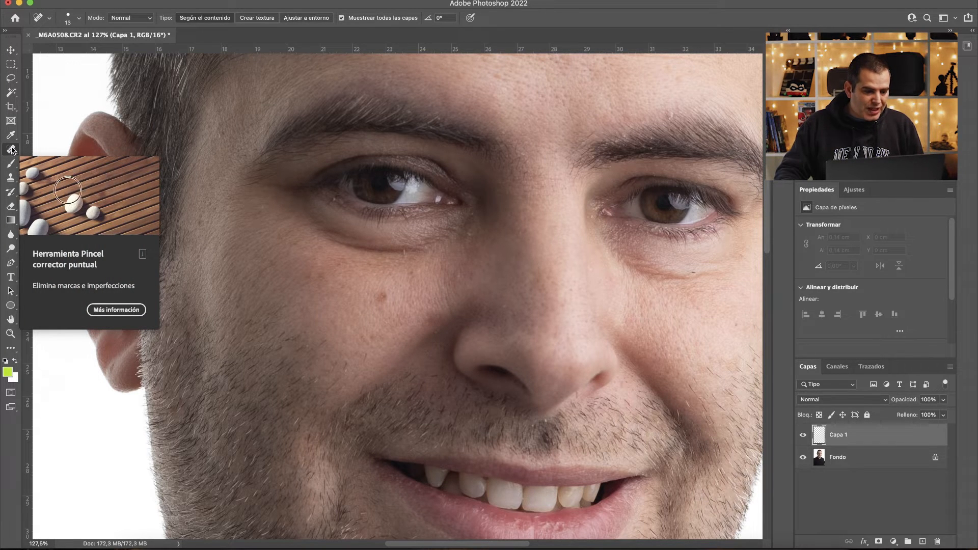
click(9, 151)
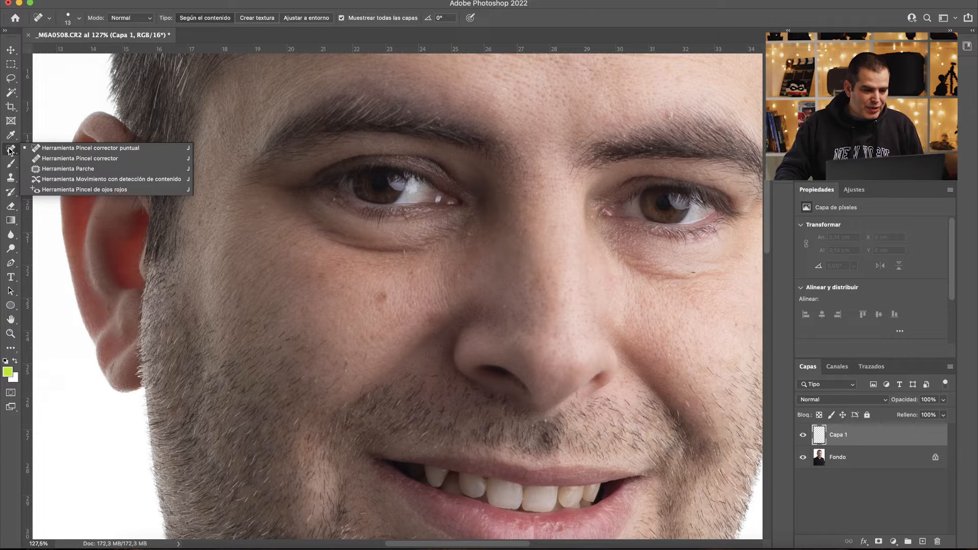
click(57, 150)
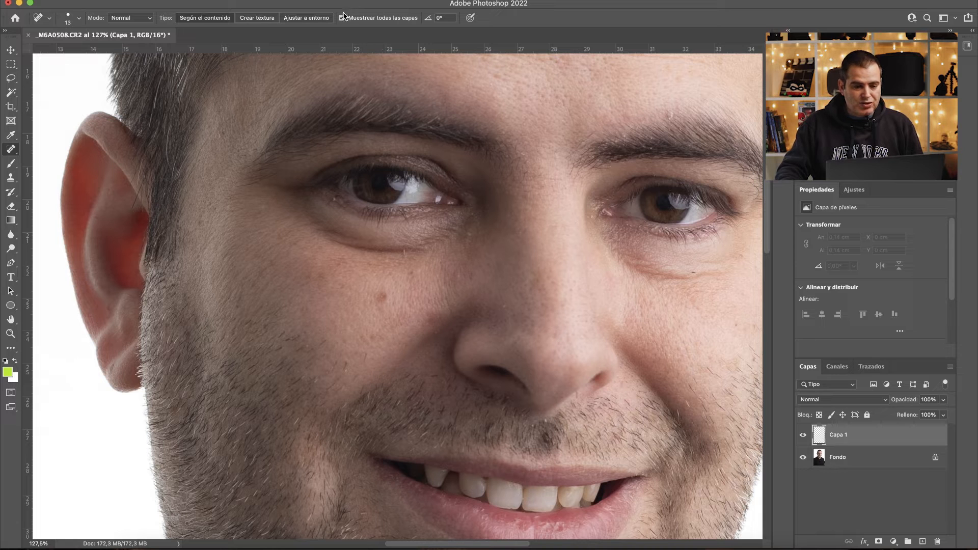
mouse_move(382, 294)
mouse_down()
mouse_move(386, 280)
mouse_move(388, 295)
mouse_up()
click(382, 298)
click(383, 295)
click(379, 301)
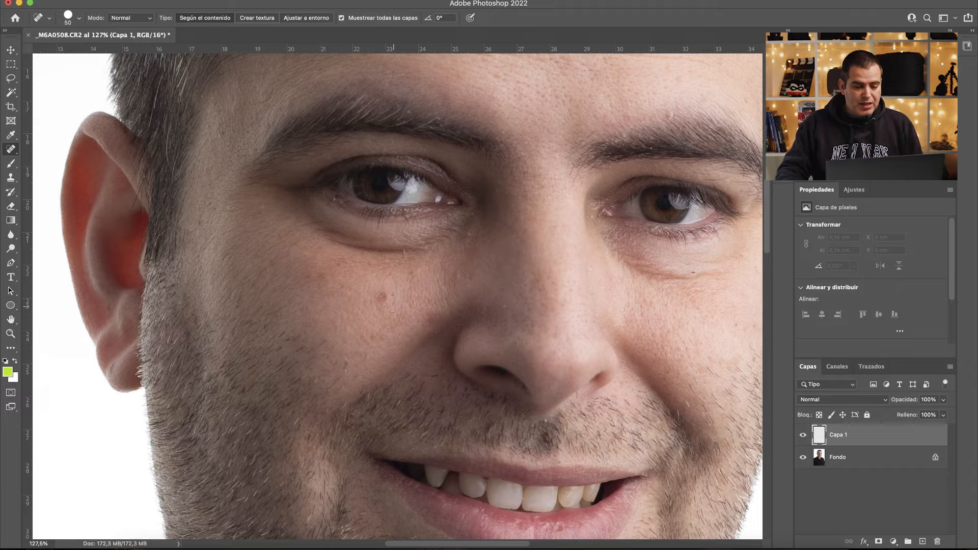
drag(383, 295, 386, 298)
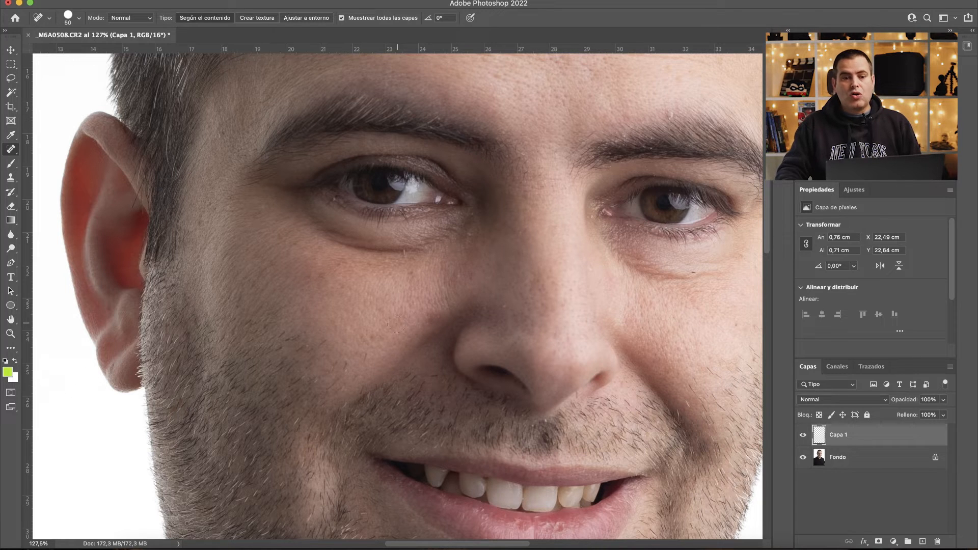
Heal the small marks on the left-hand cheek and just under the eye bag.
drag(372, 340, 344, 340)
click(418, 273)
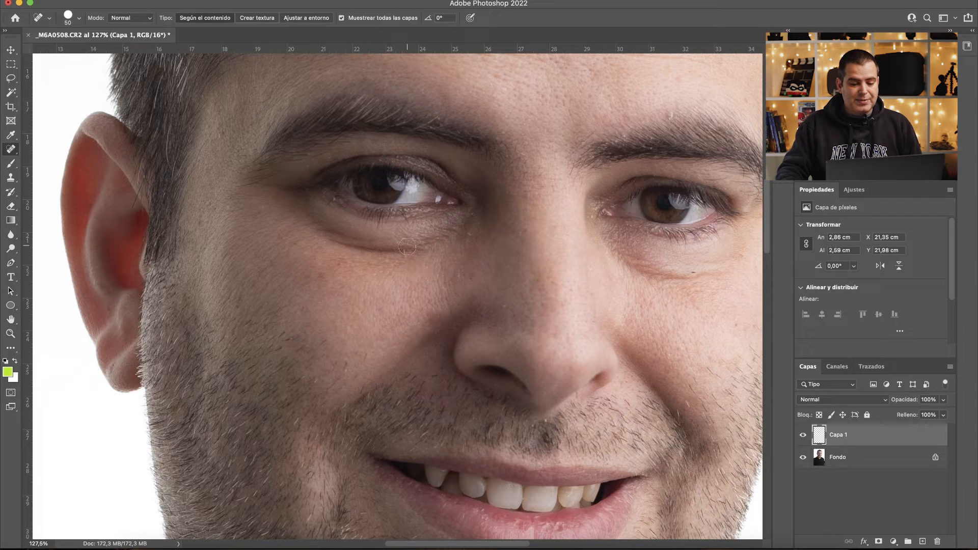
drag(406, 254, 407, 253)
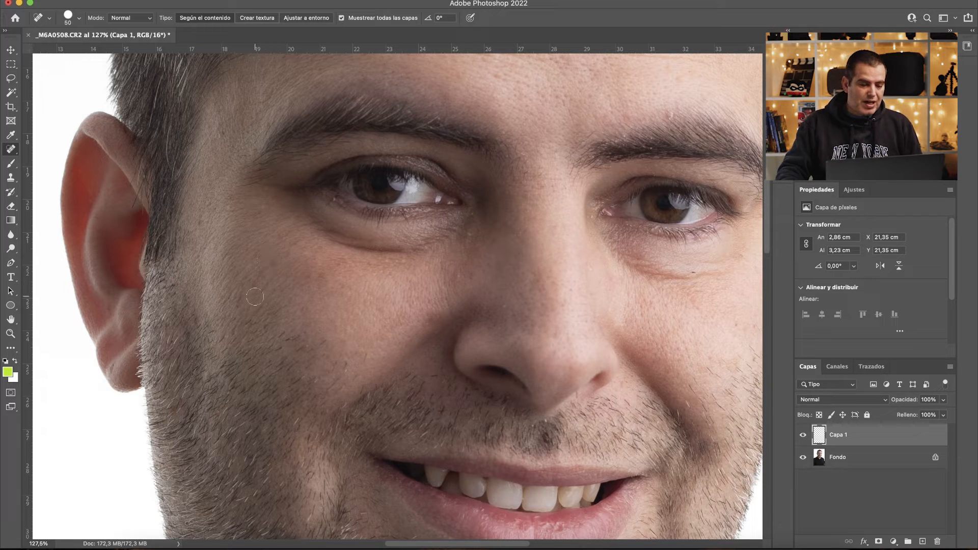
Heal the spots on the temple between the left-hand eye and the ear.
click(204, 224)
click(207, 209)
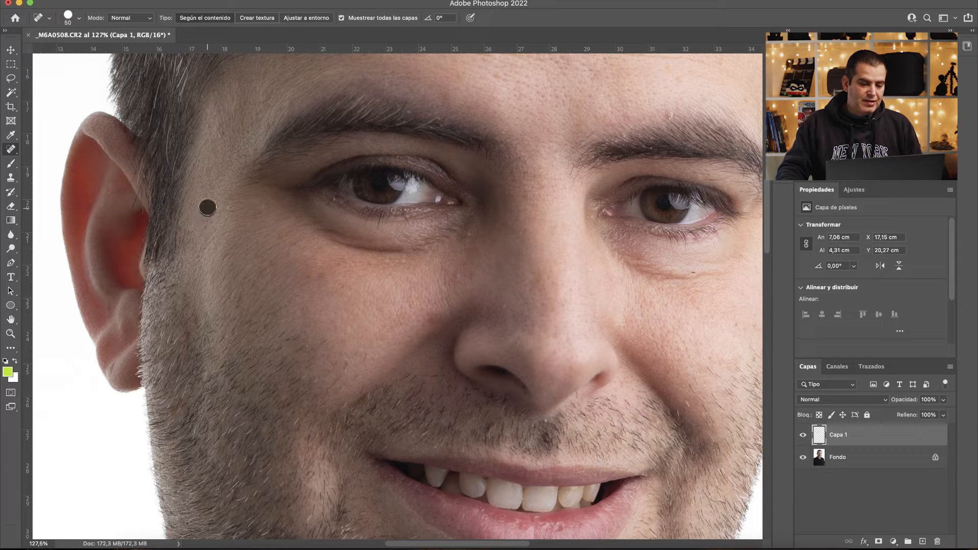
click(199, 224)
click(221, 132)
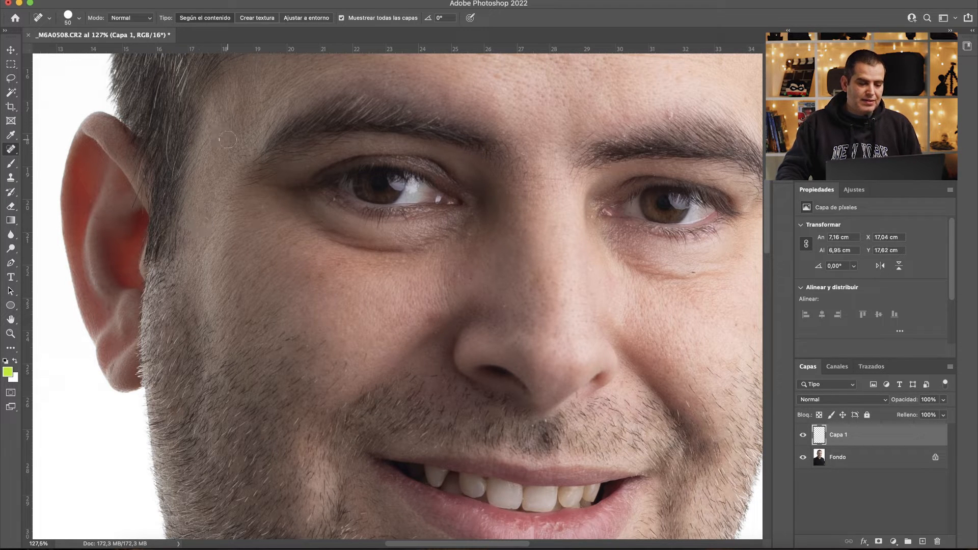
Heal the dark spots and small blemishes on the forehead above the left-hand eyebrow.
drag(270, 139, 206, 293)
click(393, 220)
click(430, 221)
drag(314, 183, 338, 249)
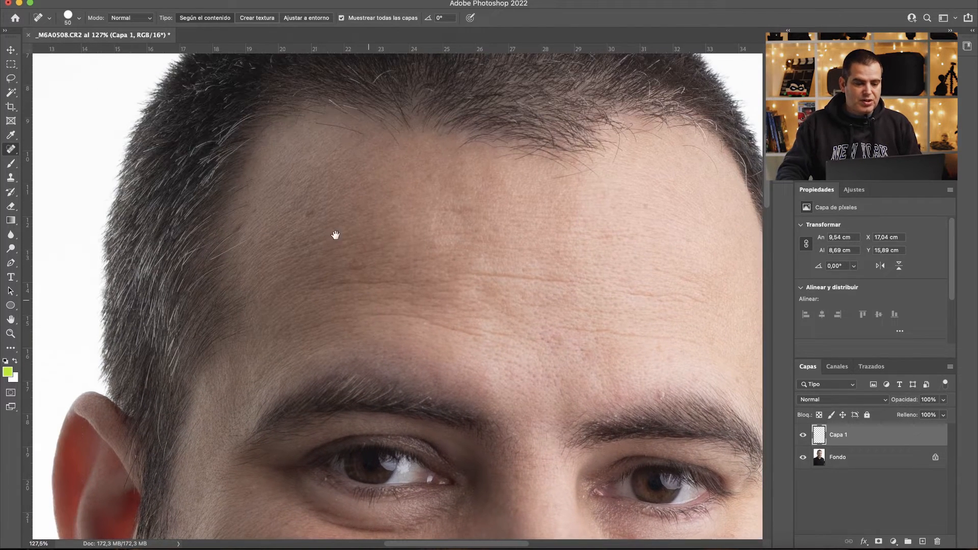
click(308, 214)
click(355, 263)
Heal the small marks on the side of the nose near the inner corner of the left-hand eye.
drag(513, 290, 304, 226)
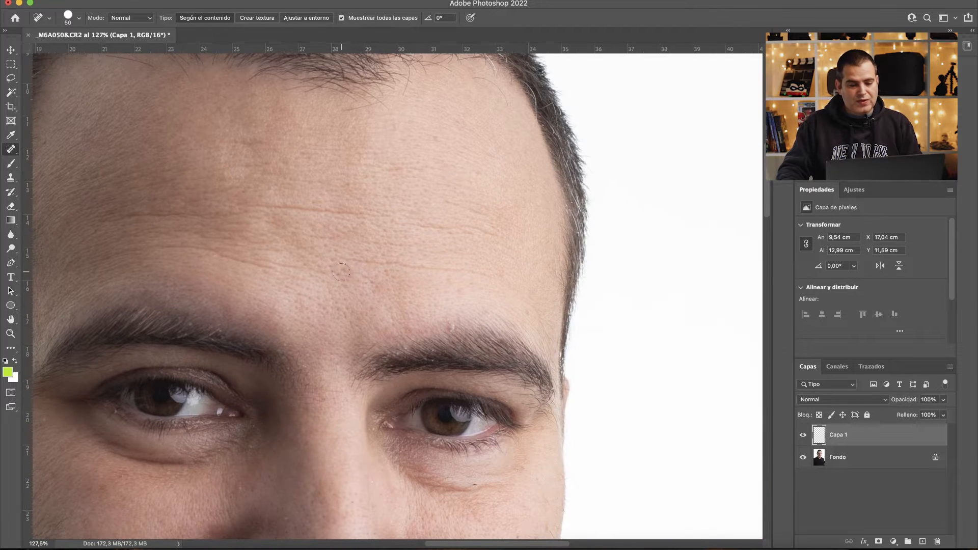
drag(325, 328, 350, 179)
click(278, 285)
click(275, 320)
mouse_move(226, 383)
mouse_down()
mouse_move(329, 235)
mouse_move(315, 247)
mouse_move(321, 240)
mouse_up()
Heal the dark speck under the right-hand eye and the spots on the cheek and outer eye area beside it.
scroll(398, 252, right, 5)
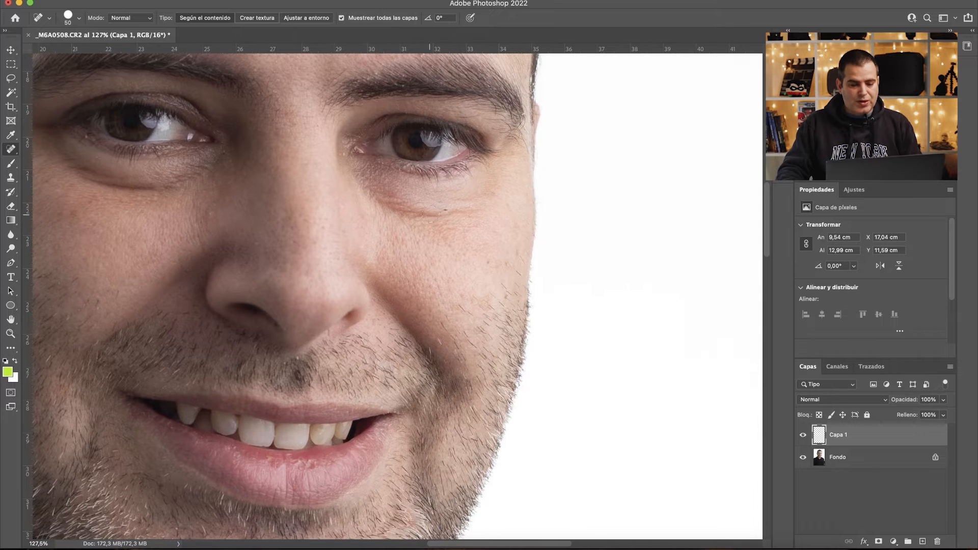
click(447, 207)
click(496, 192)
click(479, 260)
click(486, 261)
click(513, 254)
click(511, 227)
click(506, 200)
Heal the small spots on the bridge of the nose between the eyes.
scroll(427, 311, up, 5)
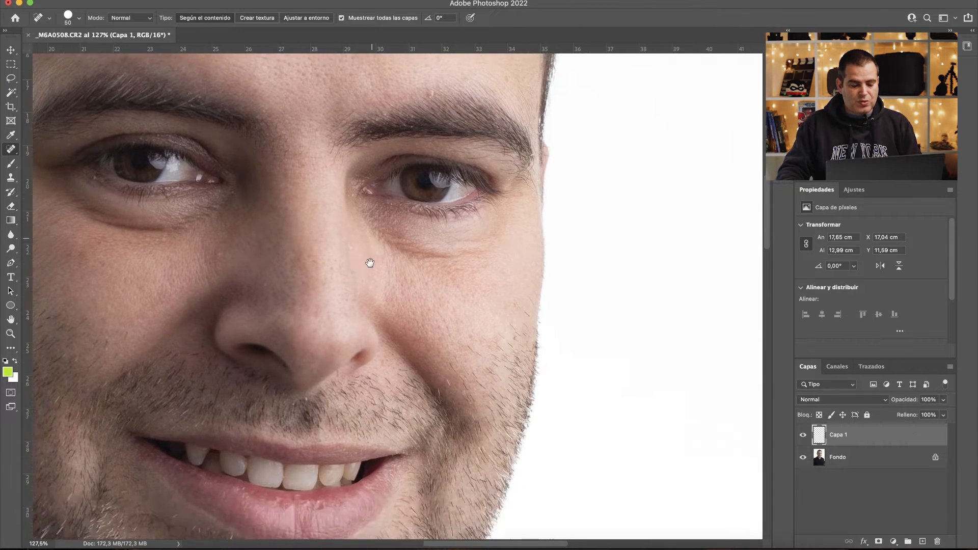
click(309, 279)
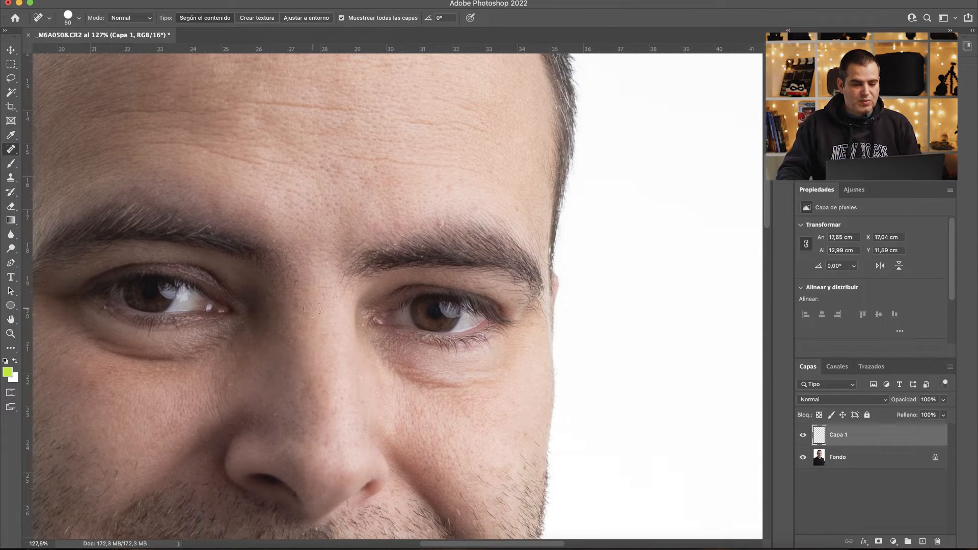
click(324, 293)
click(335, 301)
Heal the blemishes and dark pores along the side, ridge and lower part of the nose.
drag(295, 388, 417, 185)
click(354, 281)
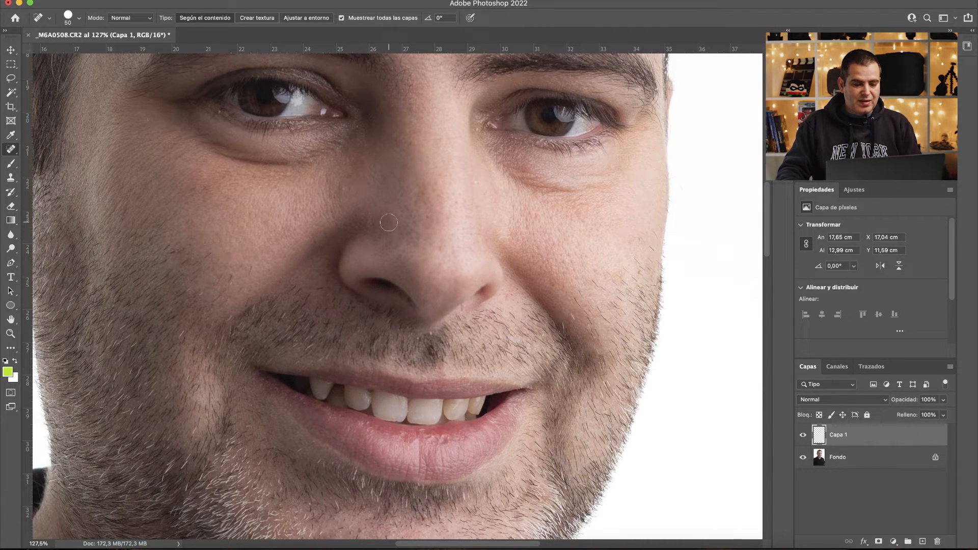
click(390, 240)
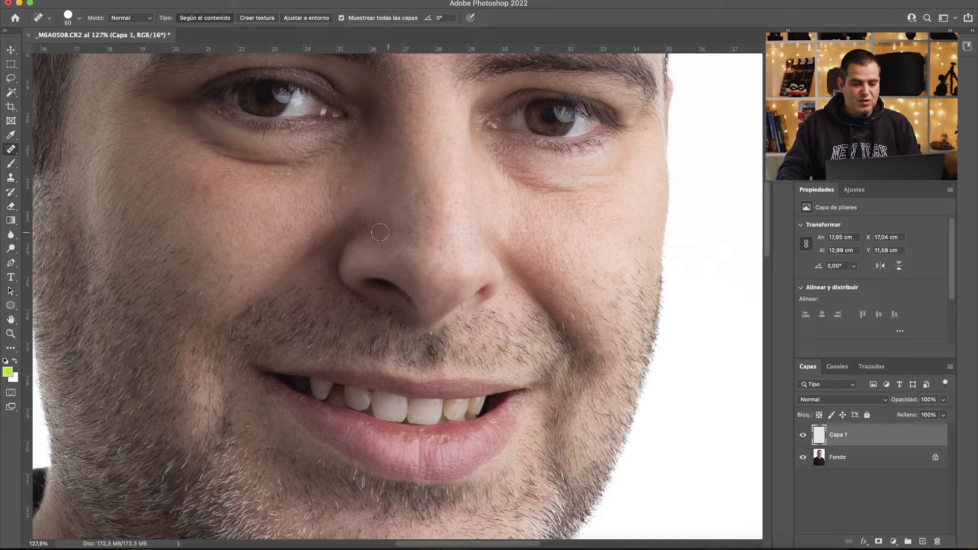
click(377, 241)
click(427, 220)
click(417, 188)
click(416, 209)
click(453, 200)
click(438, 198)
mouse_move(418, 254)
mouse_down()
mouse_move(433, 168)
mouse_move(451, 171)
mouse_up()
click(457, 194)
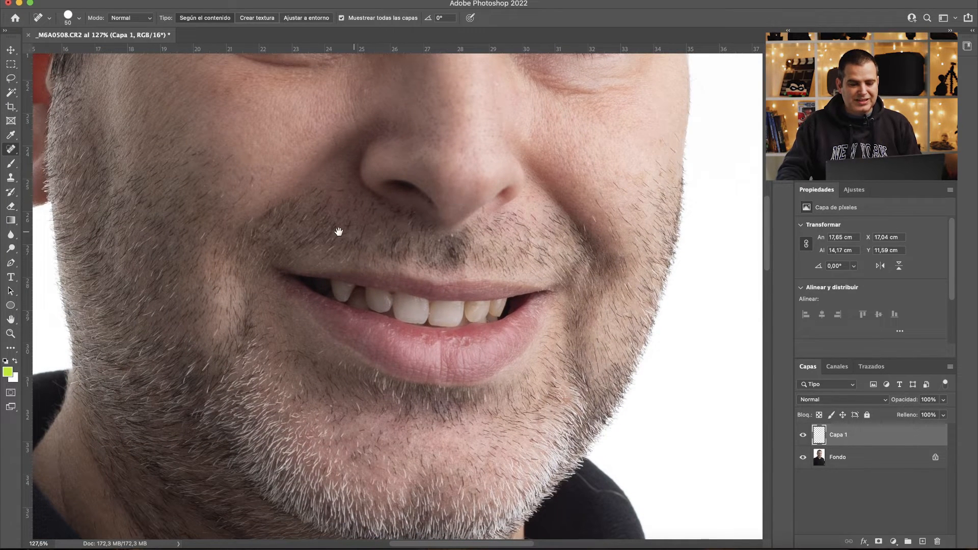
Check the beard and chin area, and heal the remaining spots on the nose's ridge and tip.
drag(339, 231, 443, 146)
drag(498, 277, 465, 141)
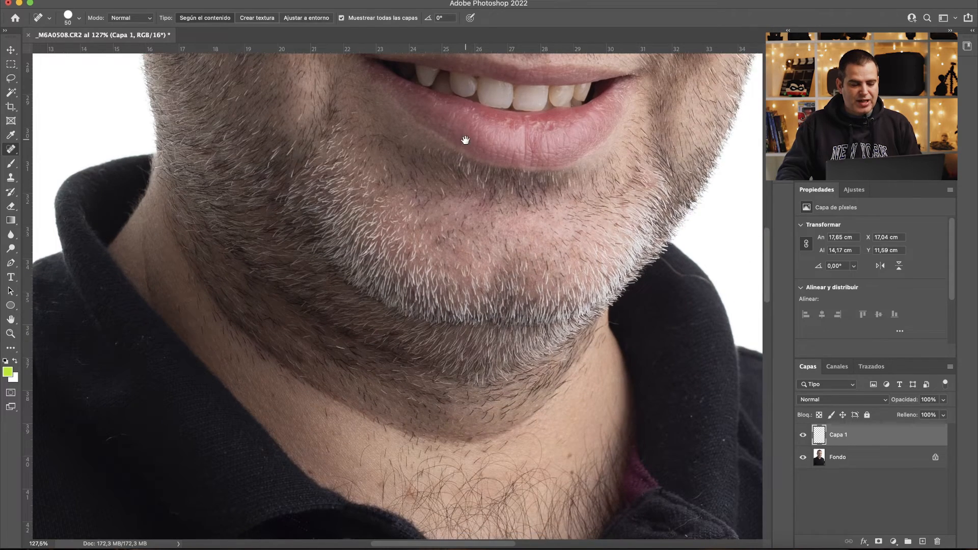
drag(518, 101, 431, 214)
drag(534, 75, 421, 249)
drag(411, 175, 365, 219)
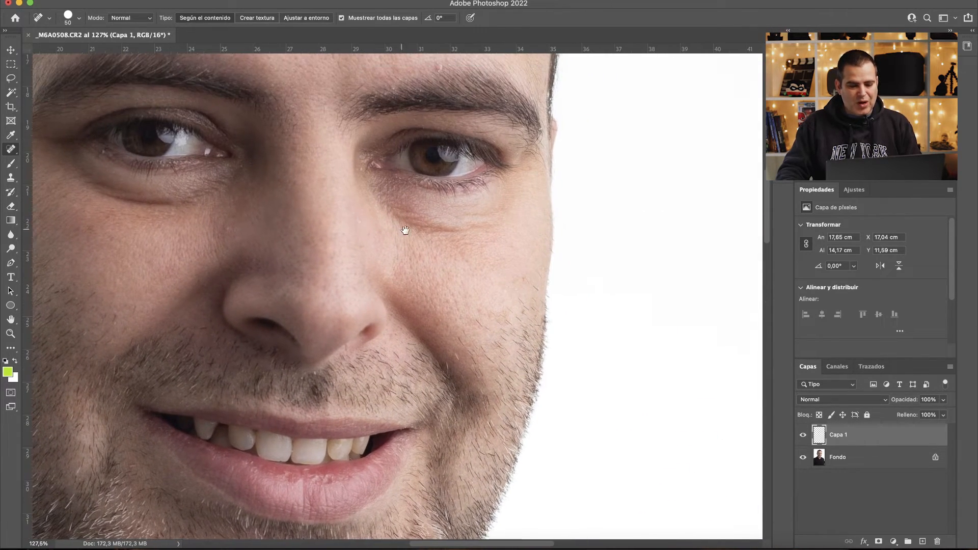
click(261, 216)
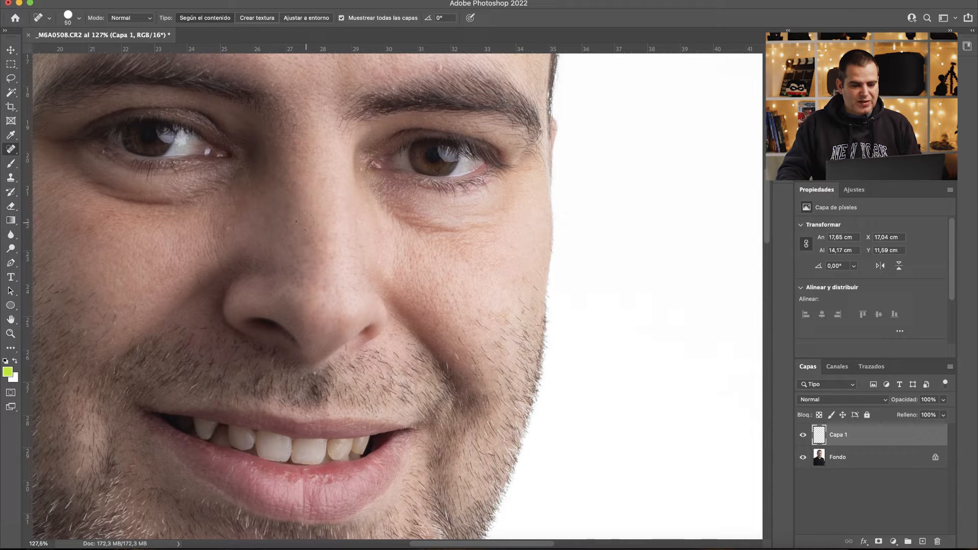
click(300, 261)
click(339, 248)
click(324, 290)
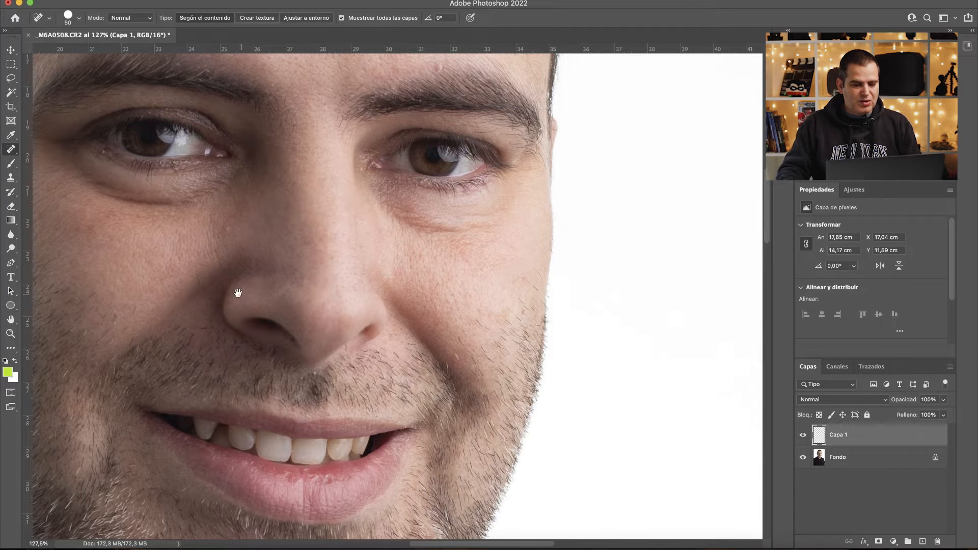
Heal the small marks between the eyebrows and around both brows.
drag(238, 293, 433, 291)
drag(378, 204, 311, 400)
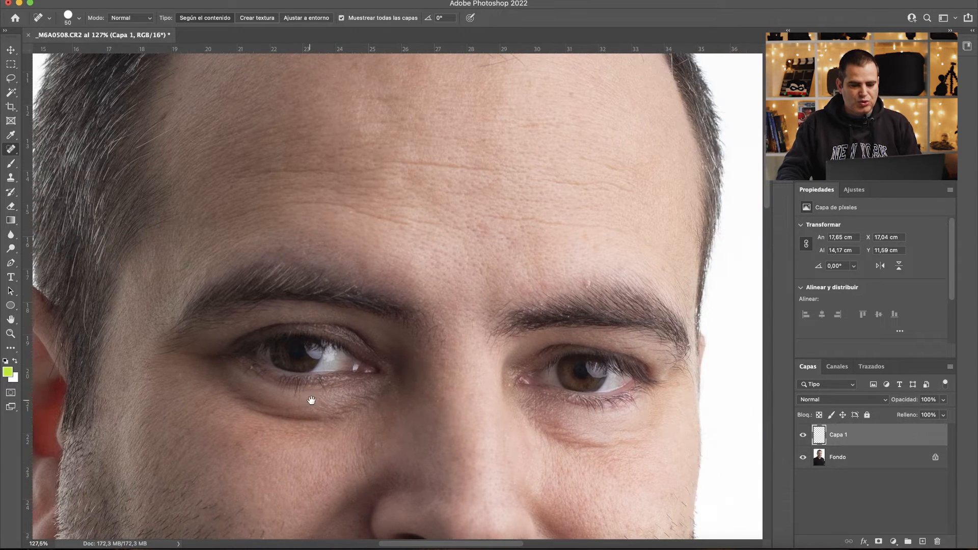
click(438, 292)
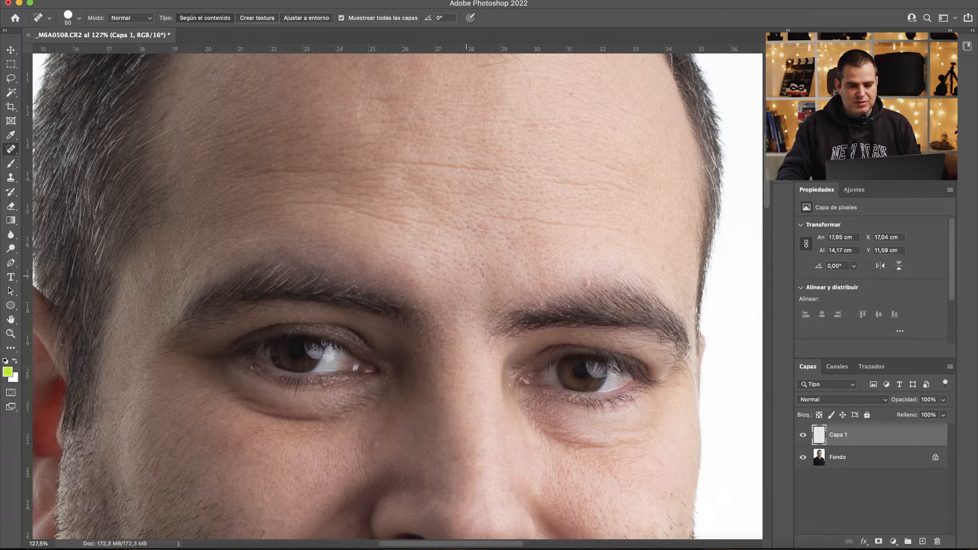
scroll(474, 275, right, 5)
click(476, 281)
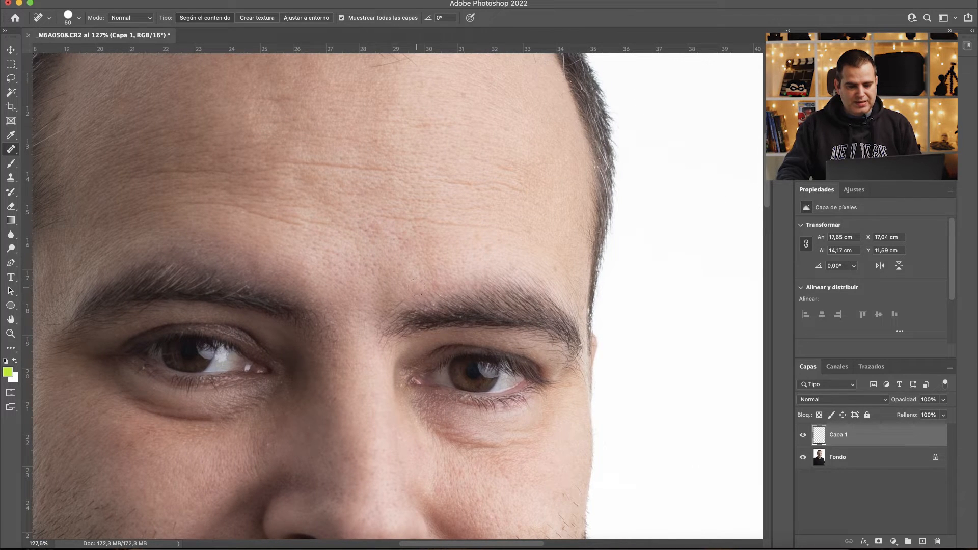
click(430, 298)
click(459, 312)
click(238, 288)
click(219, 283)
Heal the spots below the outer end of the left-hand eyebrow and beside the eye's outer corner.
drag(151, 295, 300, 278)
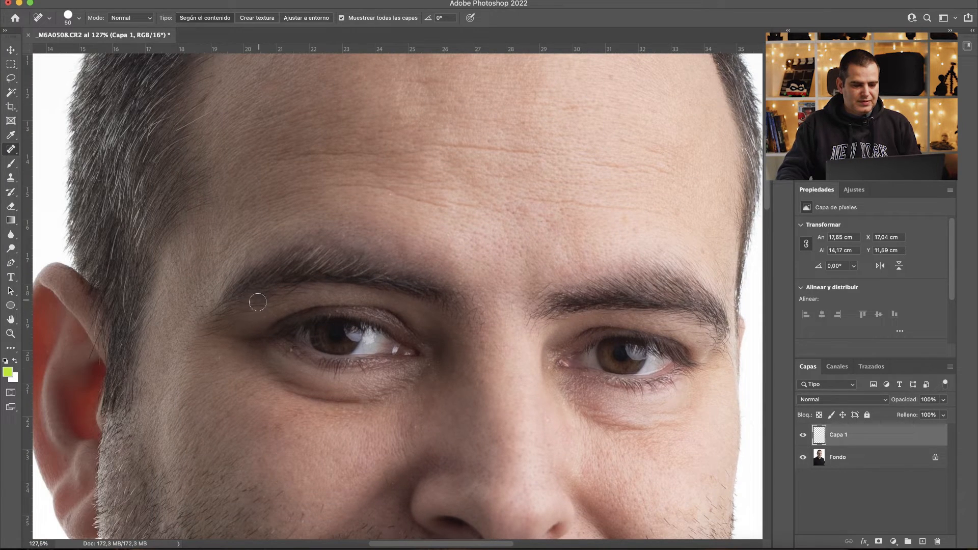
click(260, 318)
click(215, 358)
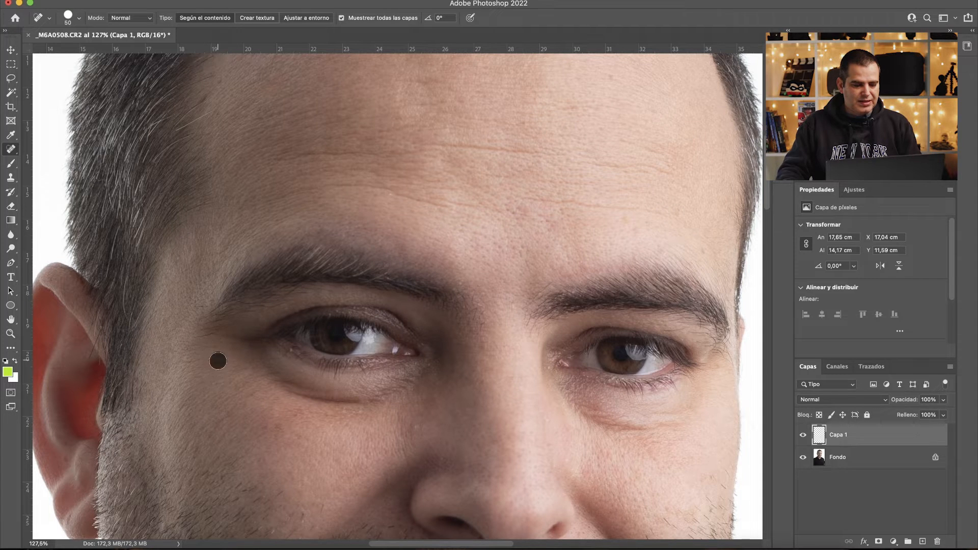
Heal the remaining spots on the right-hand half of the forehead, from the hairline down towards the brow.
drag(376, 206, 281, 349)
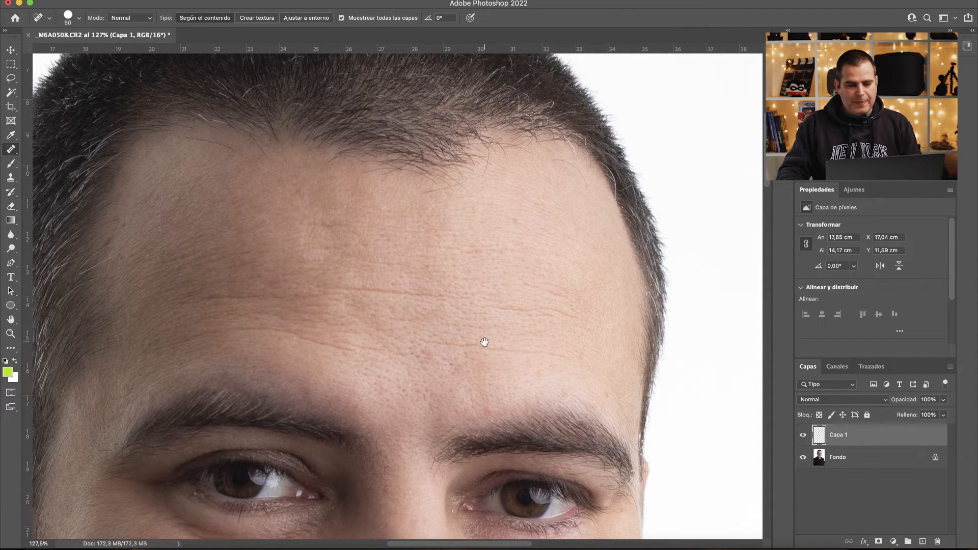
drag(484, 342, 385, 277)
click(415, 151)
click(425, 243)
click(431, 300)
click(440, 311)
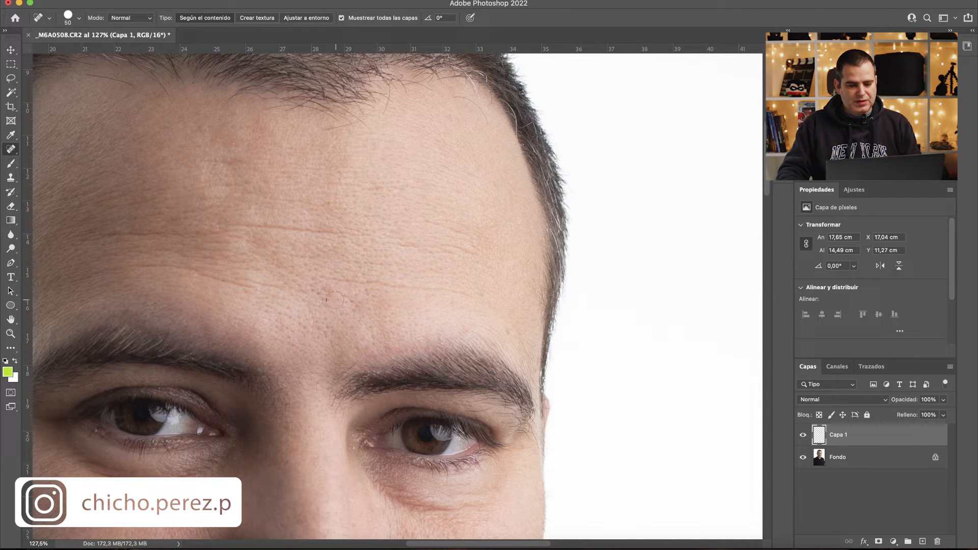
Heal the remaining marks just above the right-hand eyebrow.
click(510, 330)
click(464, 325)
Try to heal the dark spot in the moustache below the nose, and undo the healing.
drag(263, 315, 334, 76)
drag(397, 408, 356, 212)
drag(334, 260, 408, 327)
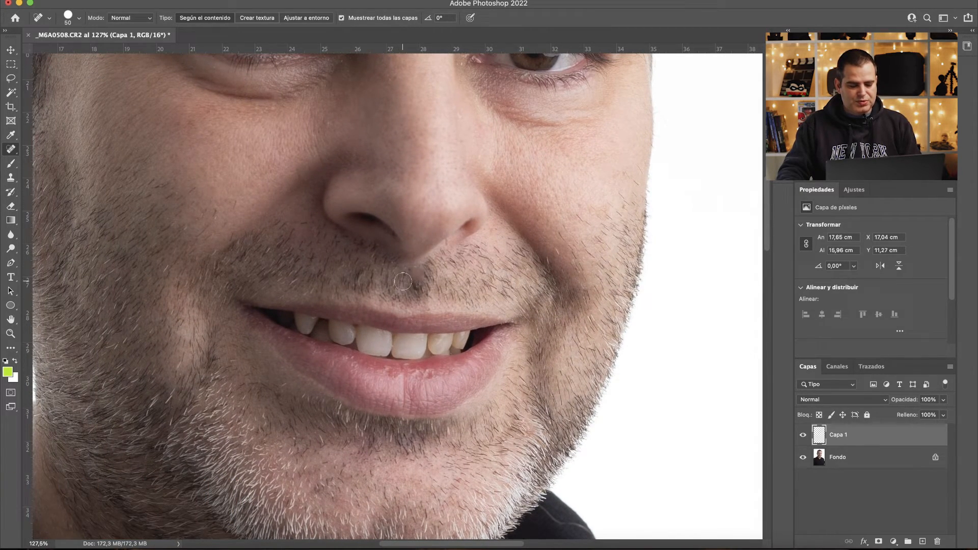
click(413, 295)
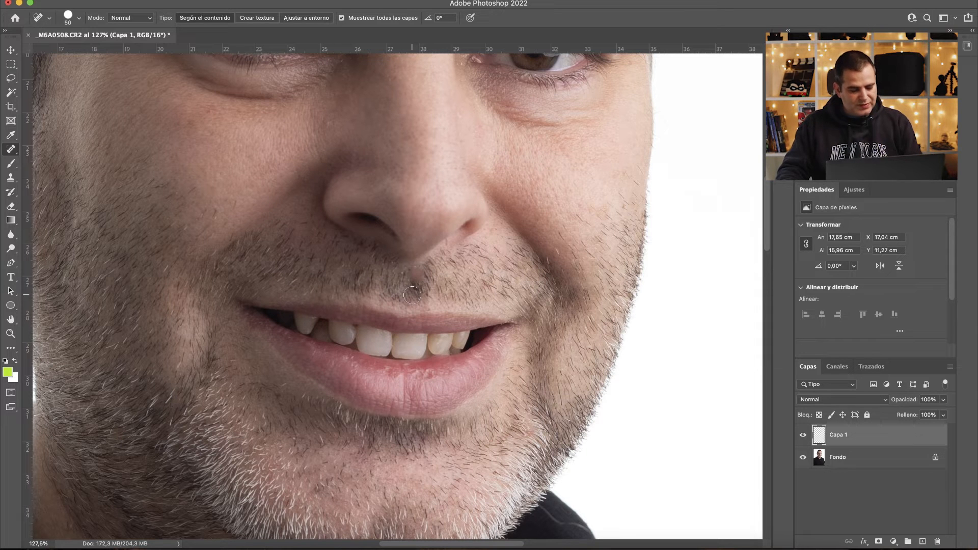
key(super+z)
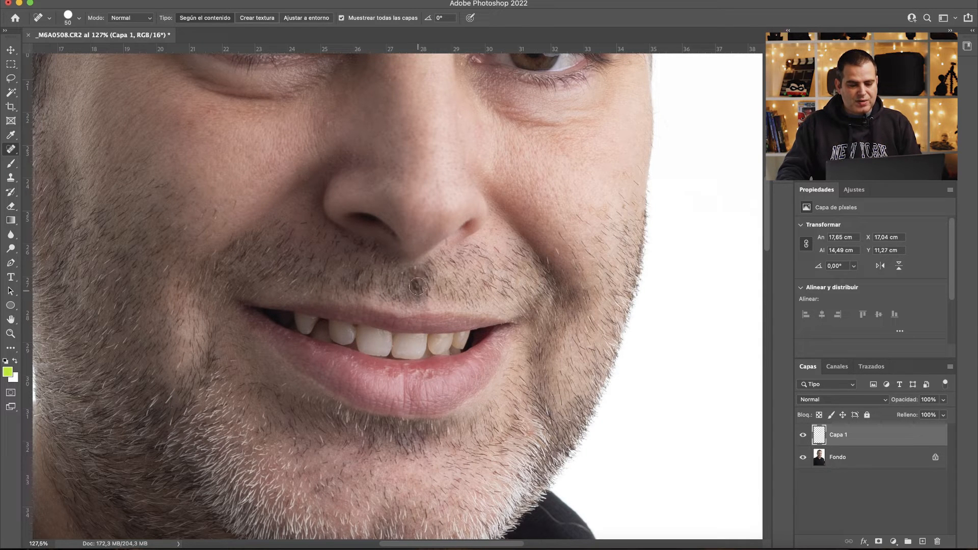
key(super+z)
Heal the two blemishes on the left-hand cheek just below the eye.
drag(316, 350, 571, 229)
drag(434, 244, 395, 431)
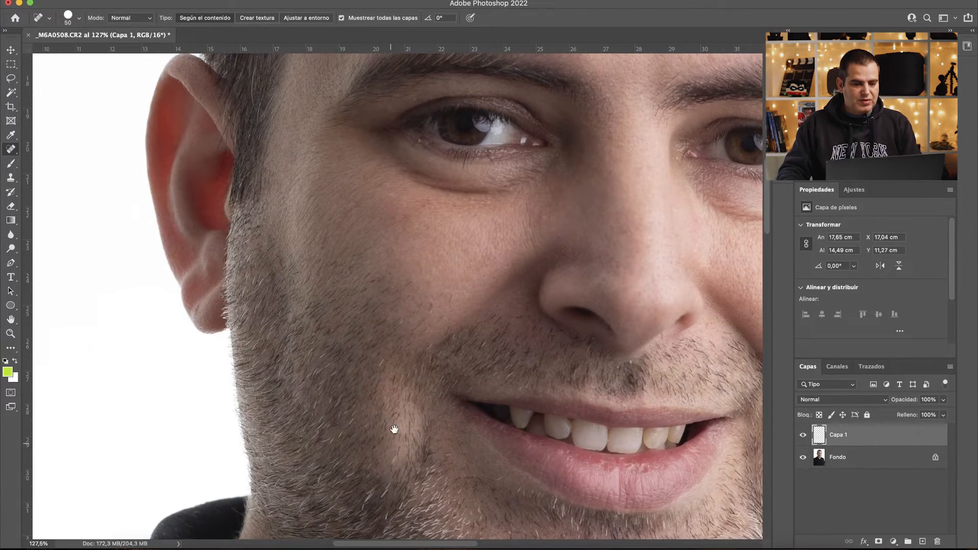
drag(398, 360, 372, 363)
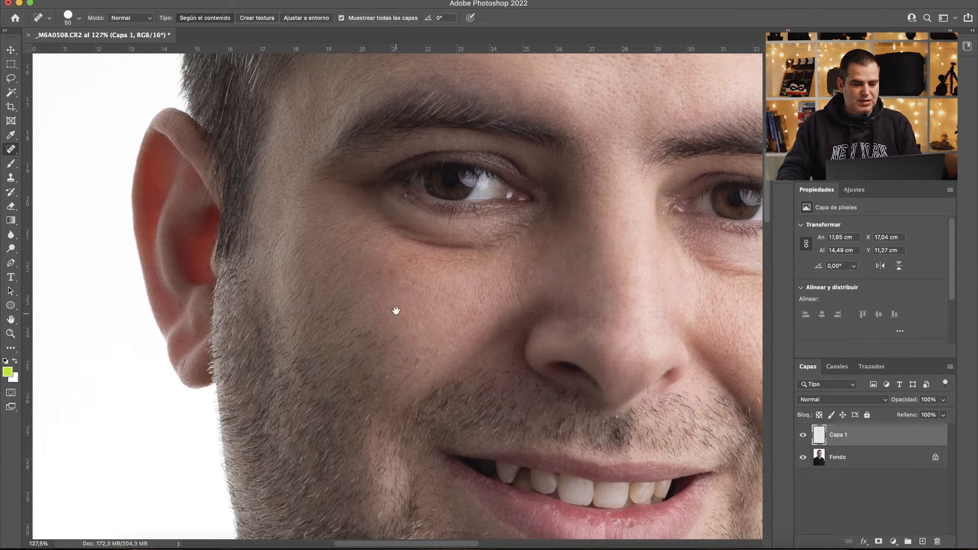
click(412, 257)
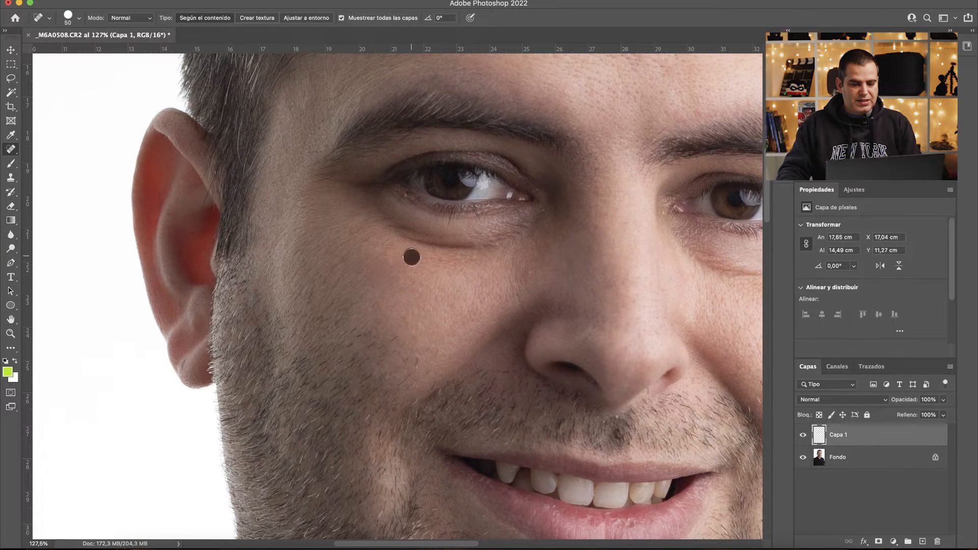
click(439, 264)
Heal the spot above the inner half of the left-hand eyebrow and the mark on the right-hand side of the forehead.
drag(320, 302, 311, 404)
click(507, 194)
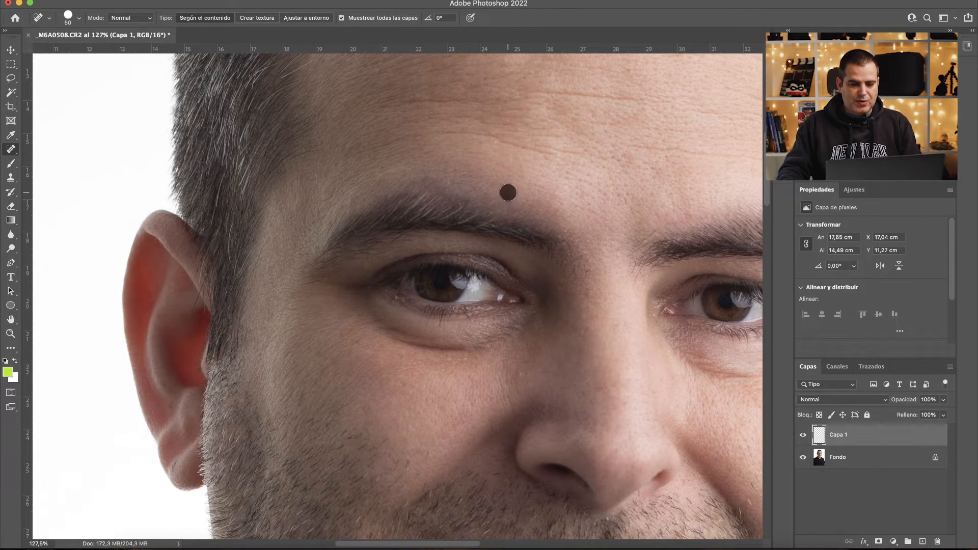
mouse_move(588, 167)
mouse_down()
mouse_move(572, 253)
mouse_move(384, 403)
mouse_up()
drag(509, 286, 351, 252)
click(386, 257)
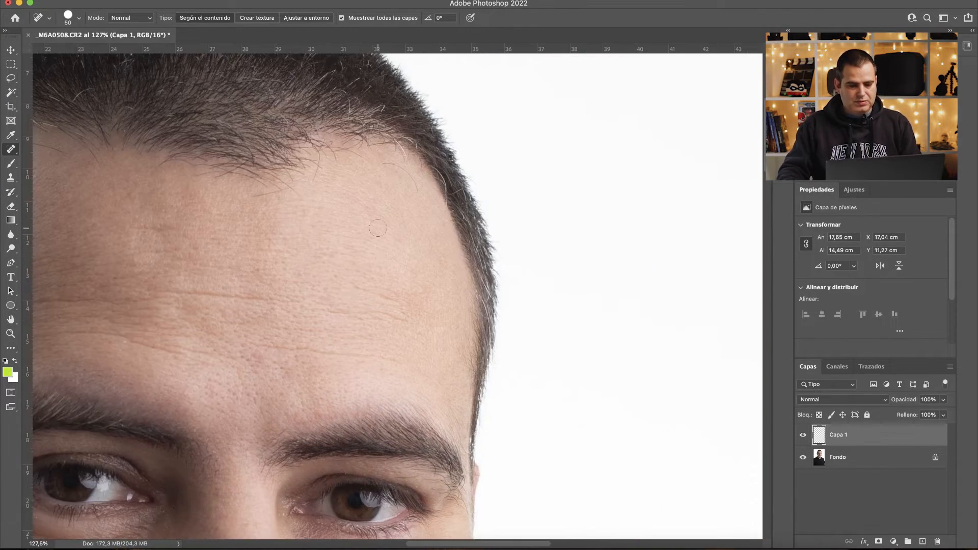
Reduce the healing brush size to 30 and heal the small marks along the right-hand side of the nose.
drag(408, 439, 449, 255)
drag(459, 459, 523, 214)
mouse_move(300, 497)
mouse_down()
mouse_move(471, 221)
mouse_move(425, 395)
mouse_up()
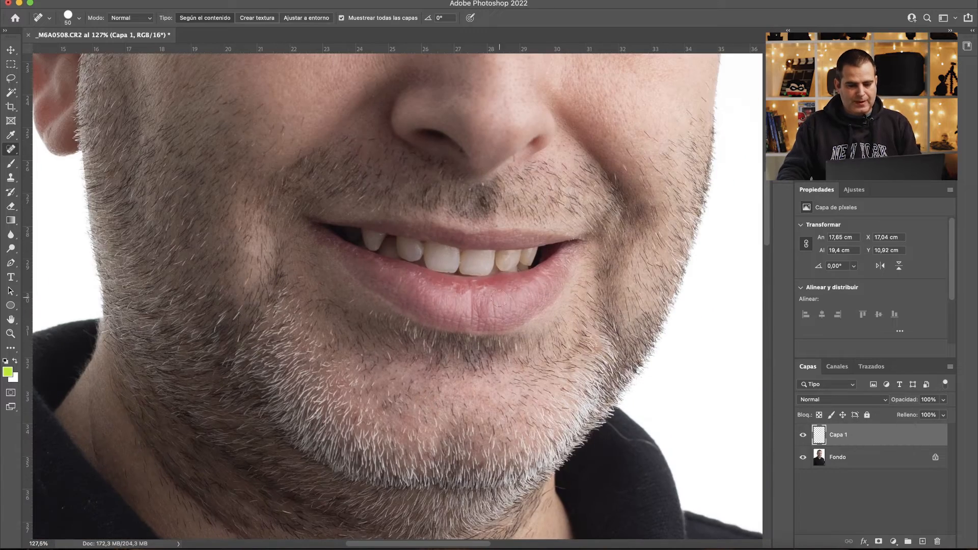
drag(403, 138, 356, 360)
key(bracketleft)
key(bracketleft)
click(480, 207)
click(476, 258)
click(500, 295)
Compare the whole portrait before and after healing by repeatedly hiding and showing the layer Capa 1.
key(super+0)
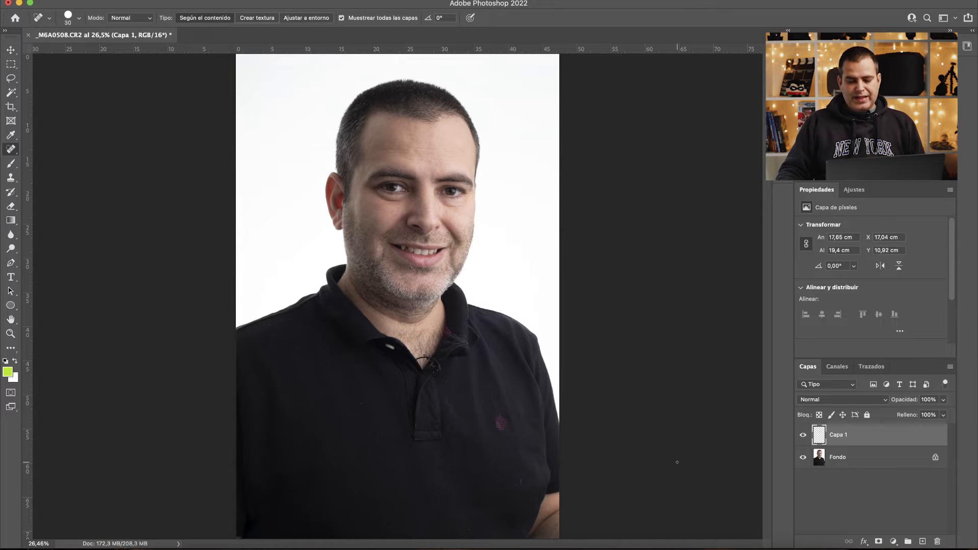
click(803, 436)
click(803, 436)
click(803, 436)
click(804, 436)
click(804, 437)
click(803, 437)
click(803, 437)
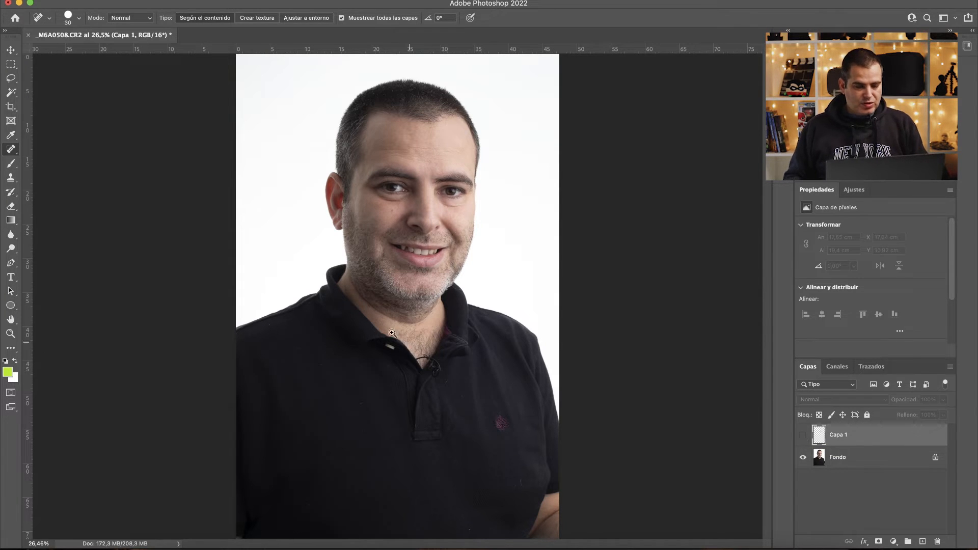
Compare the healed skin close up on the face with Capa 1 hidden and shown, leaving the layer visible.
key(z)
drag(390, 202, 458, 211)
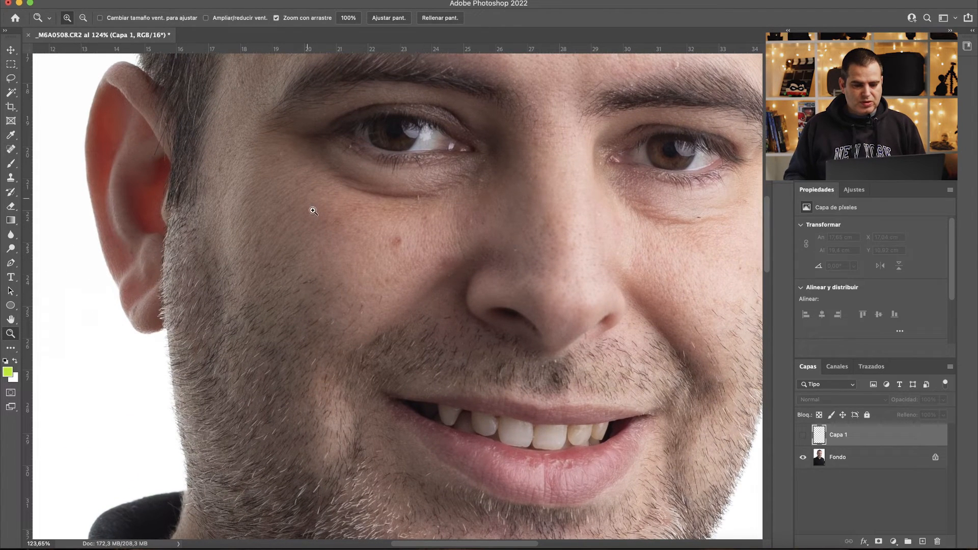
click(803, 437)
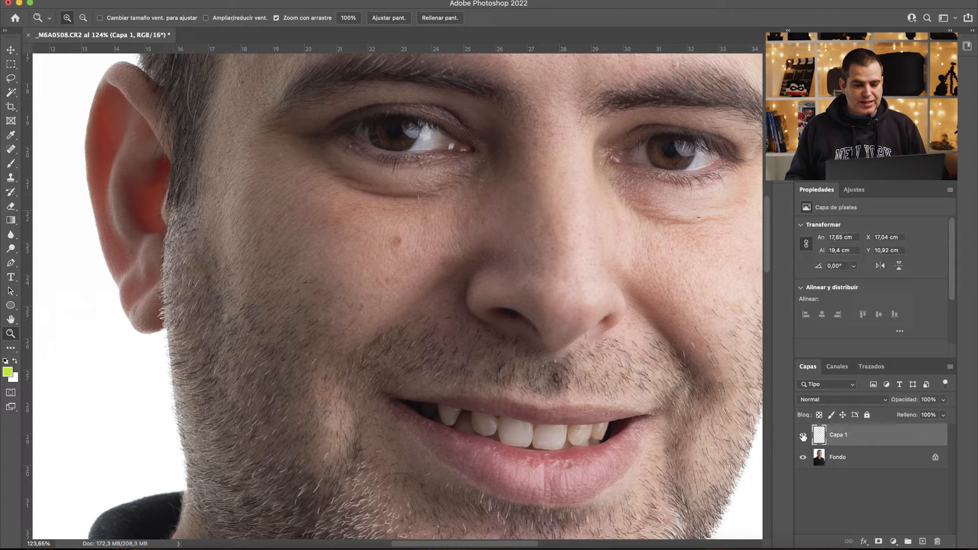
click(803, 436)
click(804, 437)
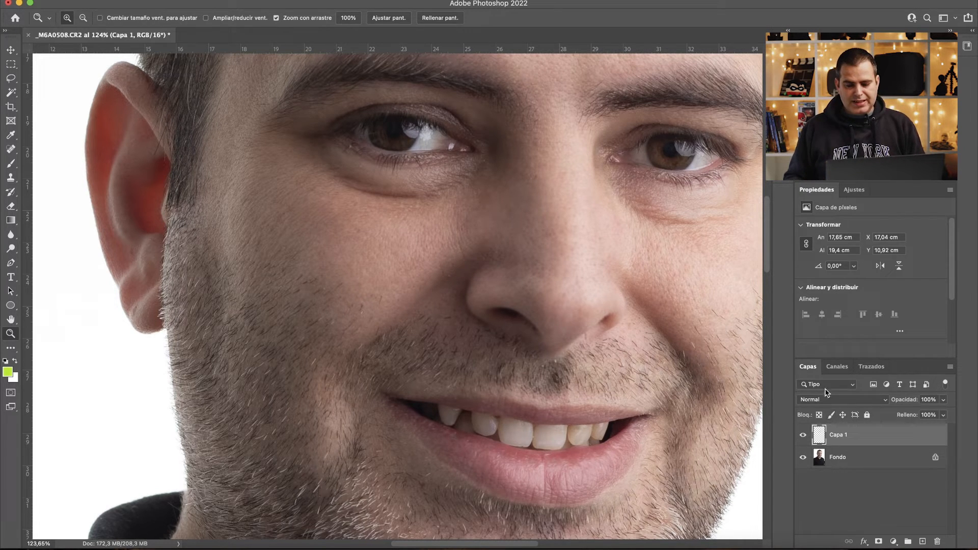
Add a Curves adjustment layer above Capa 1 and raise the middle of the RGB curve to brighten the portrait.
key(super+0)
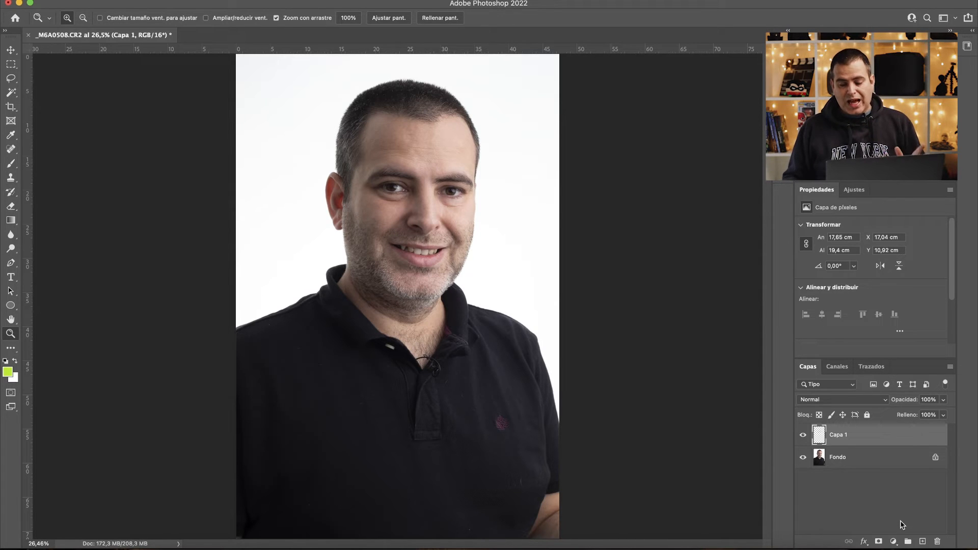
click(894, 542)
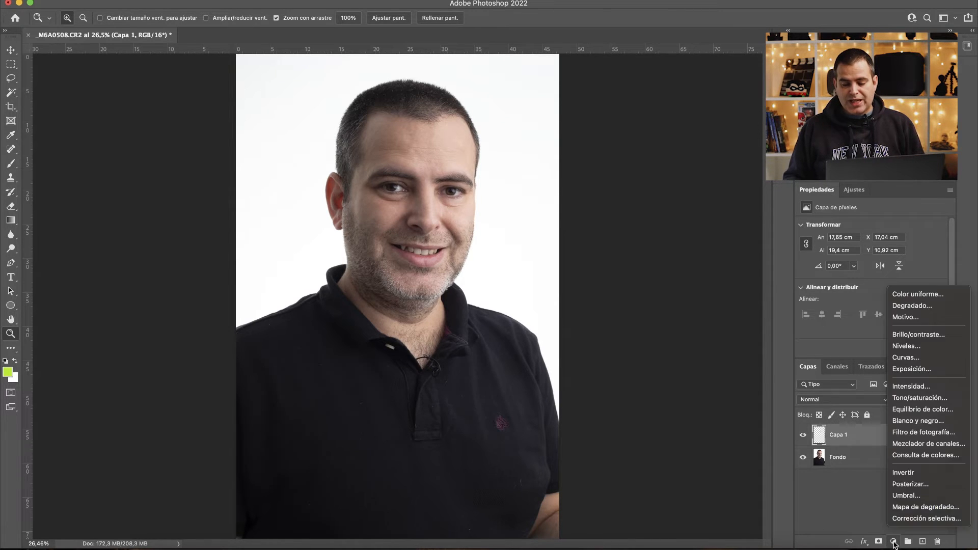
click(906, 358)
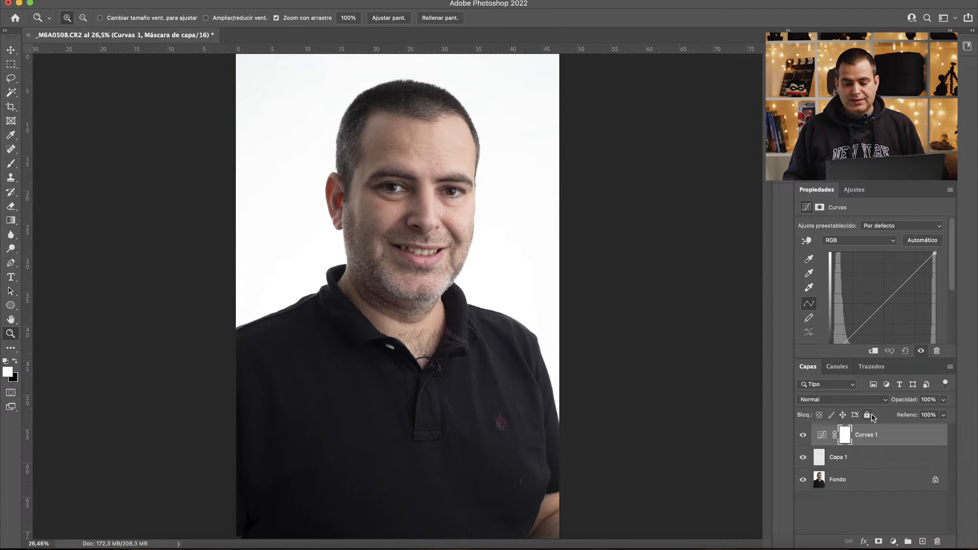
scroll(953, 275, down, 2)
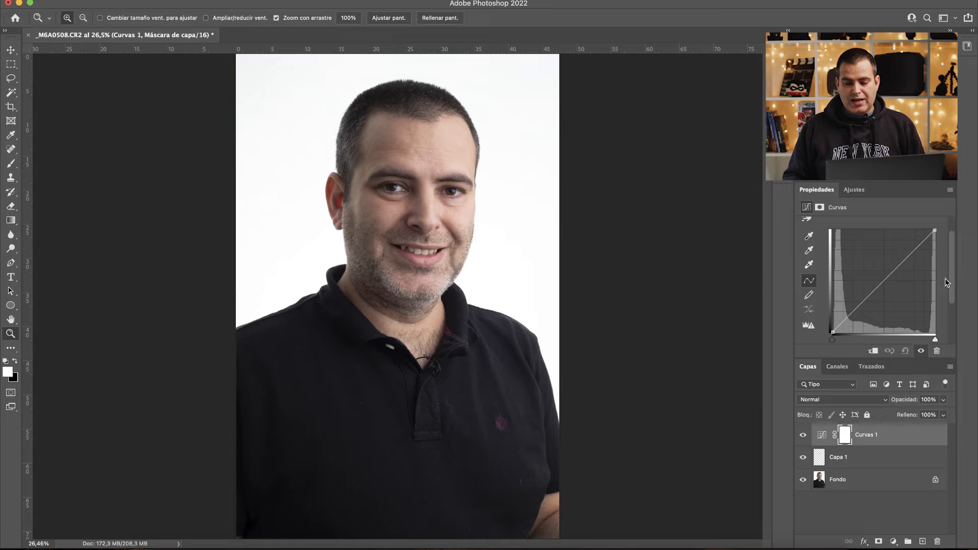
drag(885, 280, 873, 267)
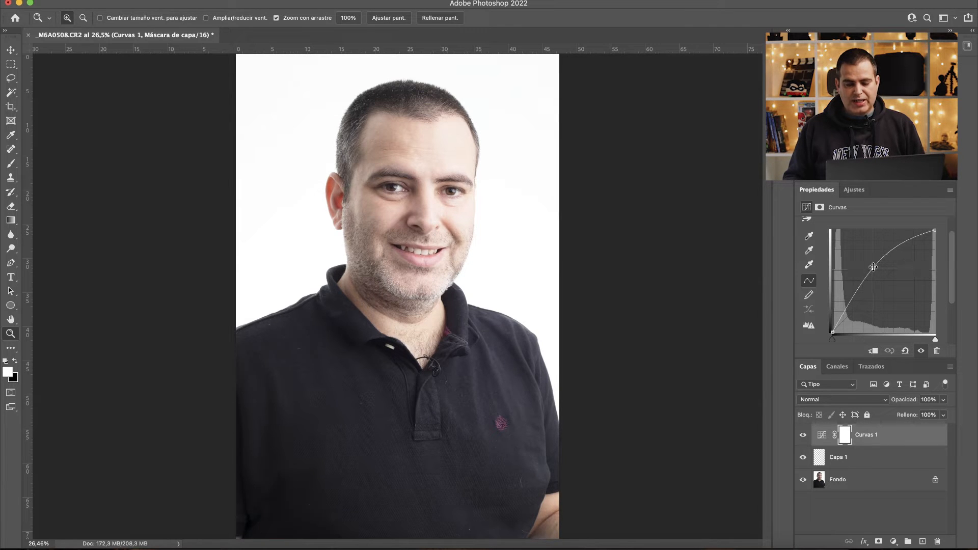
Invert the Curves layer's mask to black to hide the brightening.
click(845, 438)
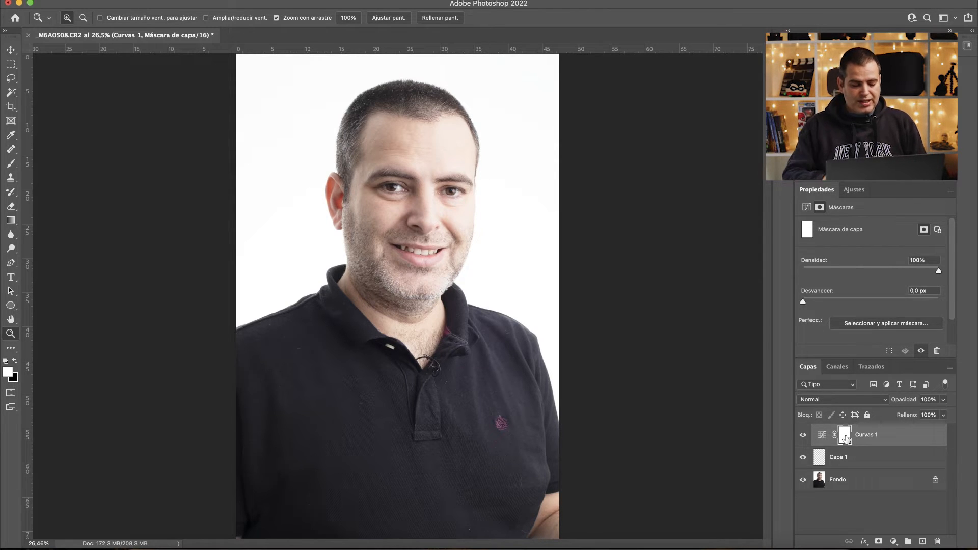
key(super+i)
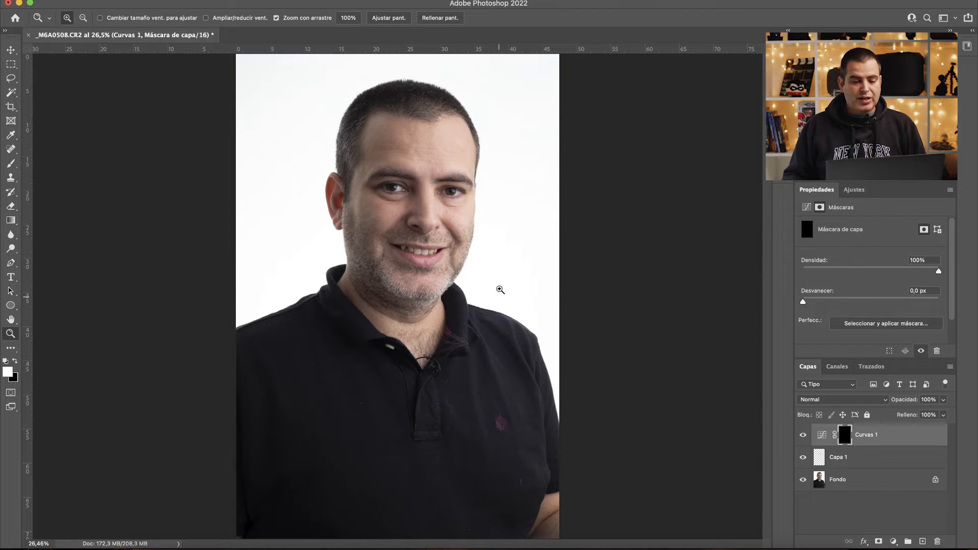
Paint white on the Curves mask with a 10% opacity brush to lighten the shadows under and around the left-hand eye.
drag(408, 184, 463, 190)
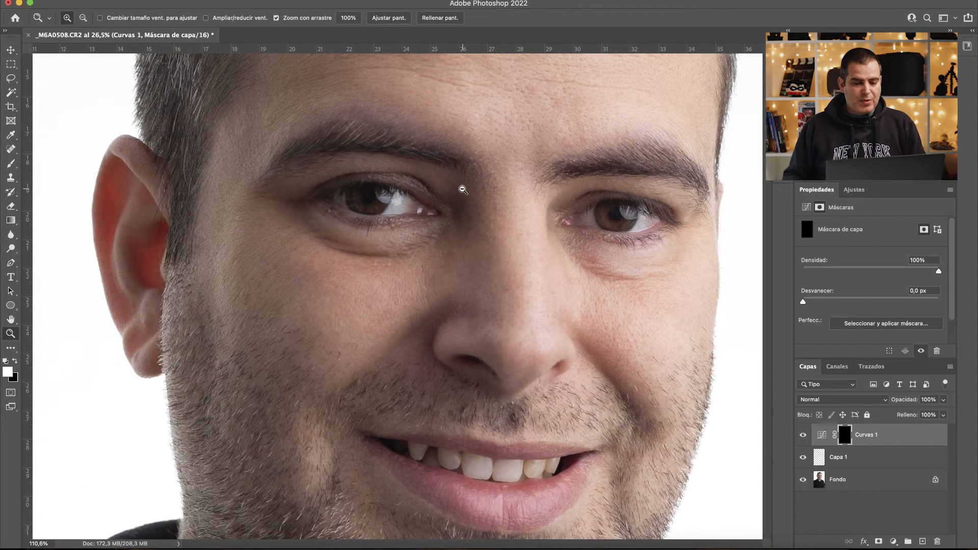
key(p)
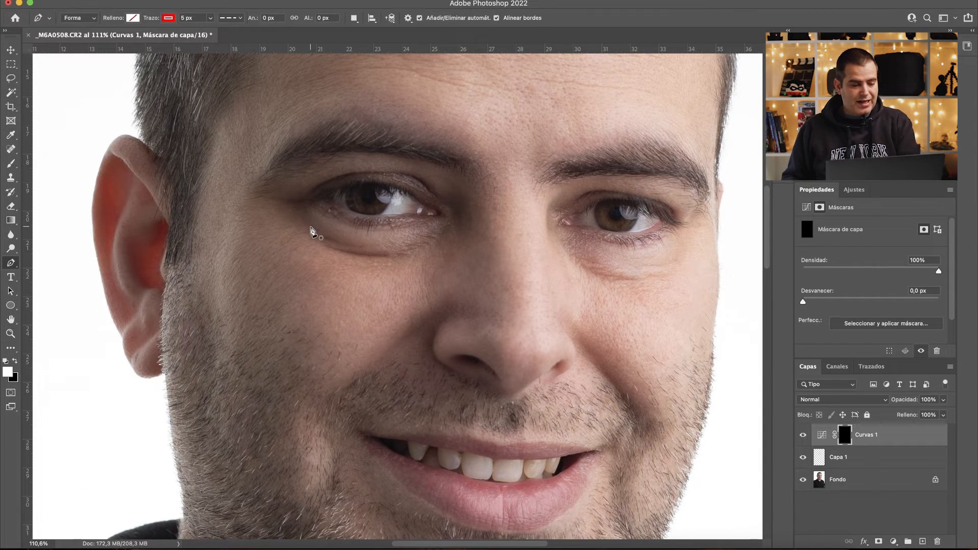
key(b)
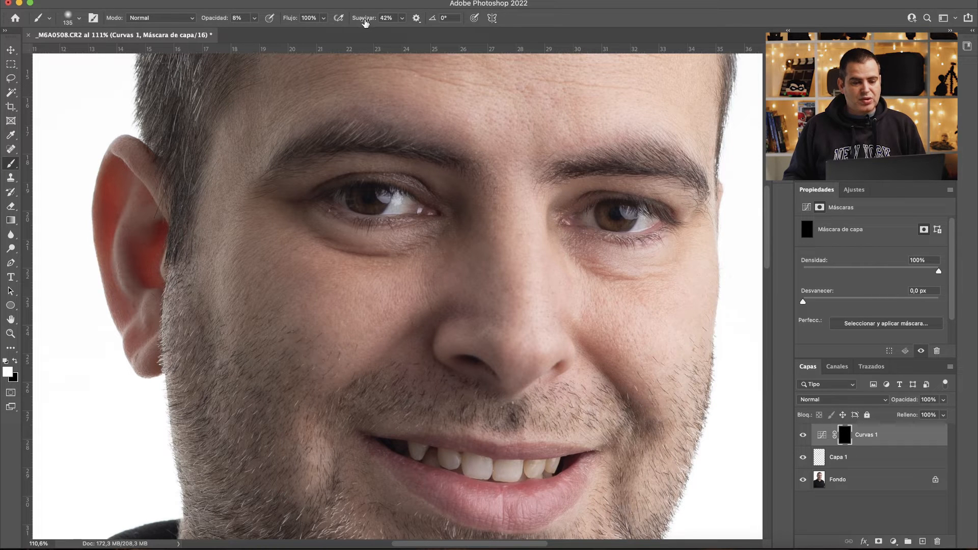
drag(211, 22, 215, 22)
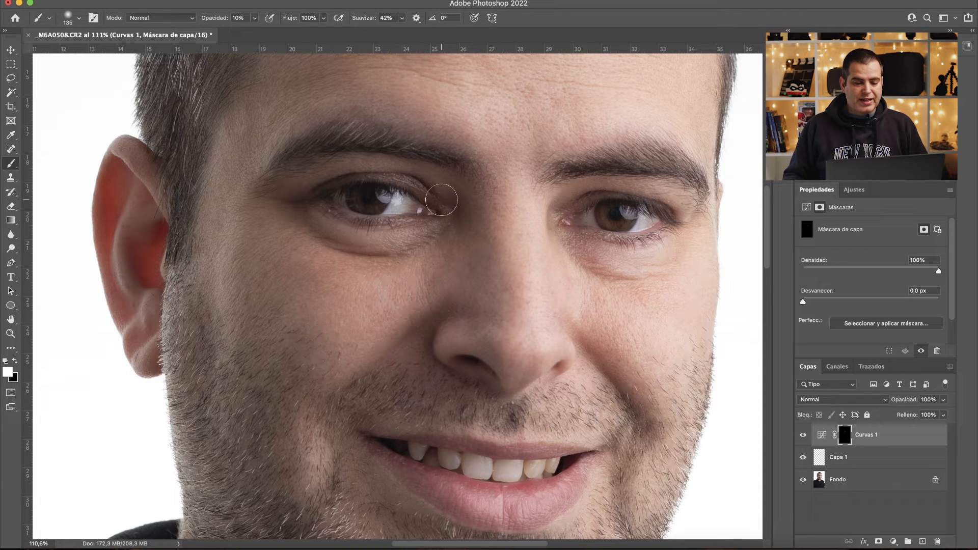
drag(441, 238, 300, 245)
drag(428, 277, 278, 263)
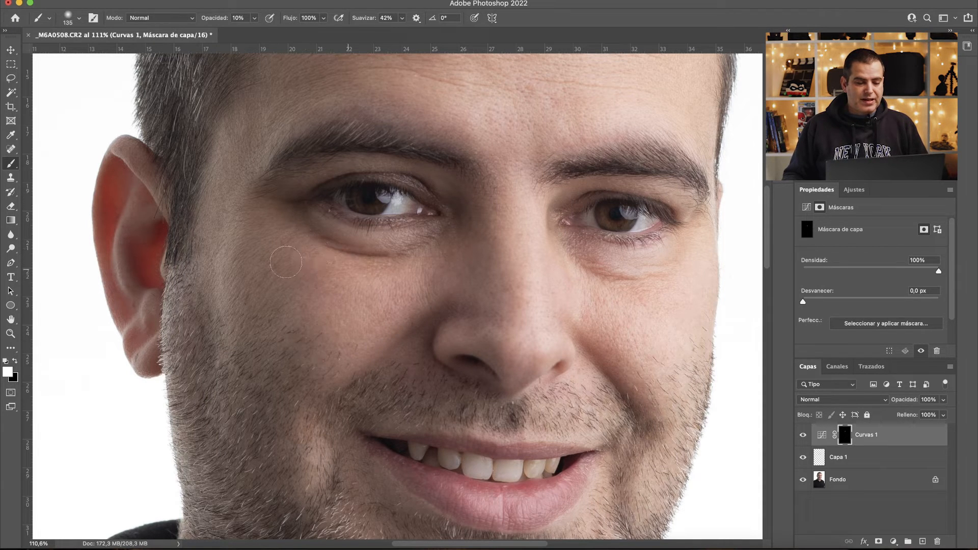
drag(435, 259, 321, 277)
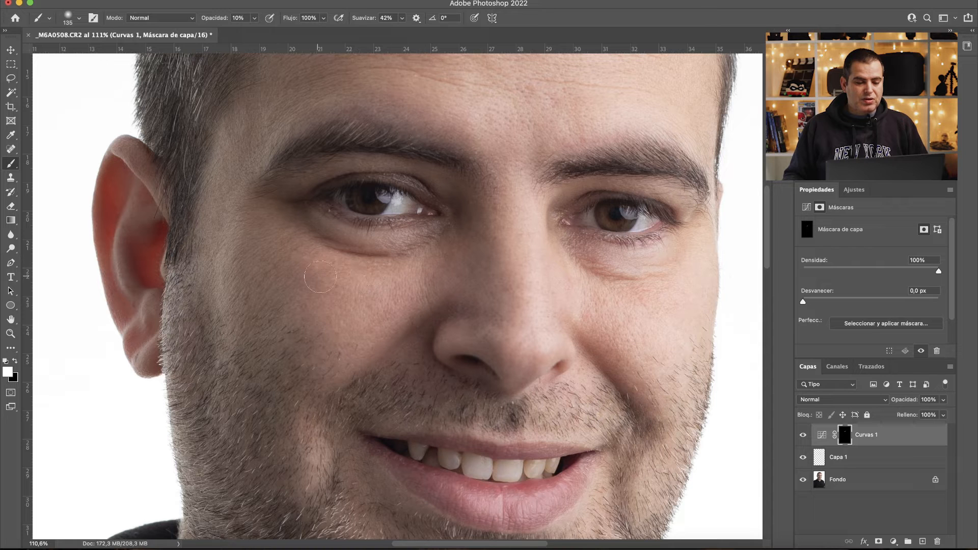
mouse_move(272, 182)
mouse_down()
mouse_move(305, 200)
mouse_move(356, 179)
mouse_move(451, 182)
mouse_move(323, 172)
mouse_move(266, 206)
mouse_move(448, 193)
mouse_up()
drag(465, 232, 469, 222)
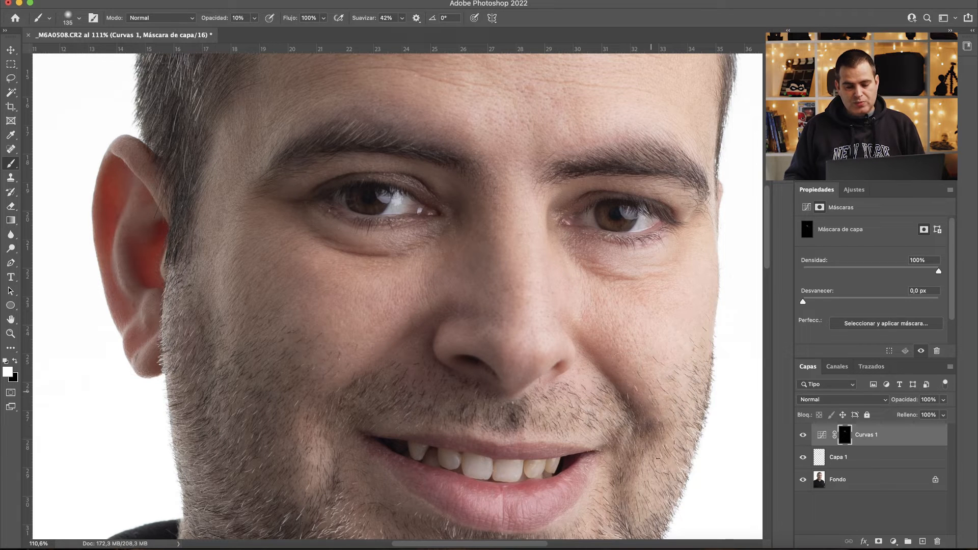
Paint white on the Curves mask to lighten the area under the right-hand eye and the left-hand eye's outer corner.
scroll(594, 413, down, 5)
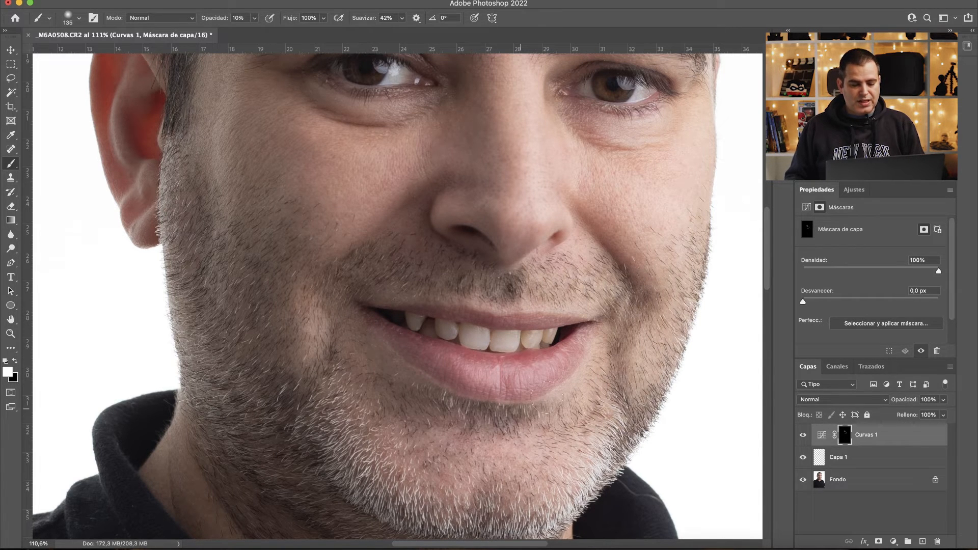
drag(404, 225, 240, 480)
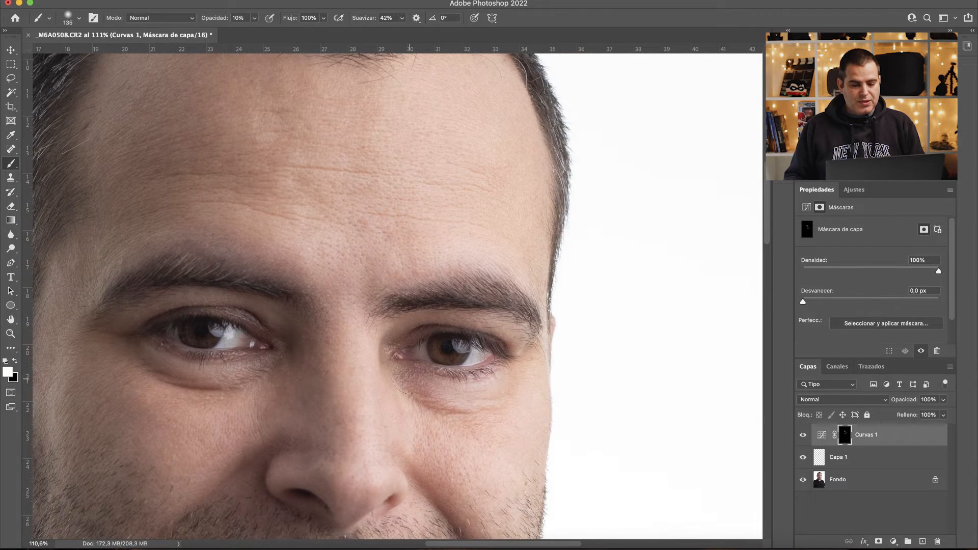
drag(500, 386, 479, 390)
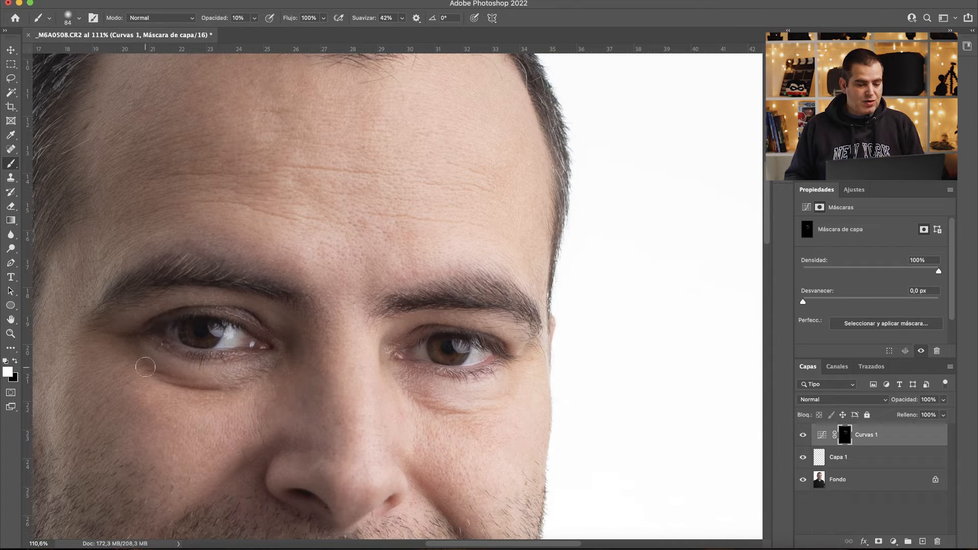
drag(127, 360, 125, 365)
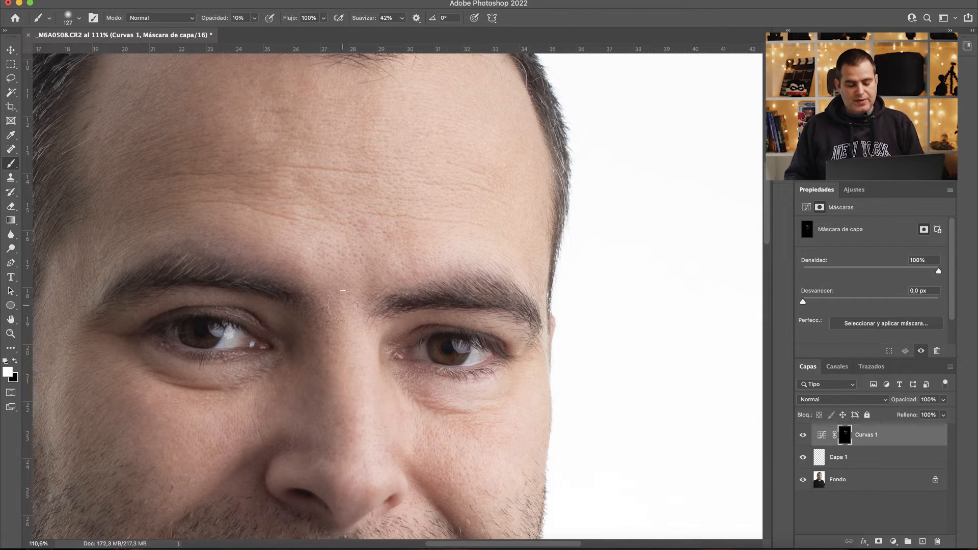
Compare the whole portrait with and without the eye lightening by hiding and showing the Curvas 1 layer, leaving it visible.
key(super+0)
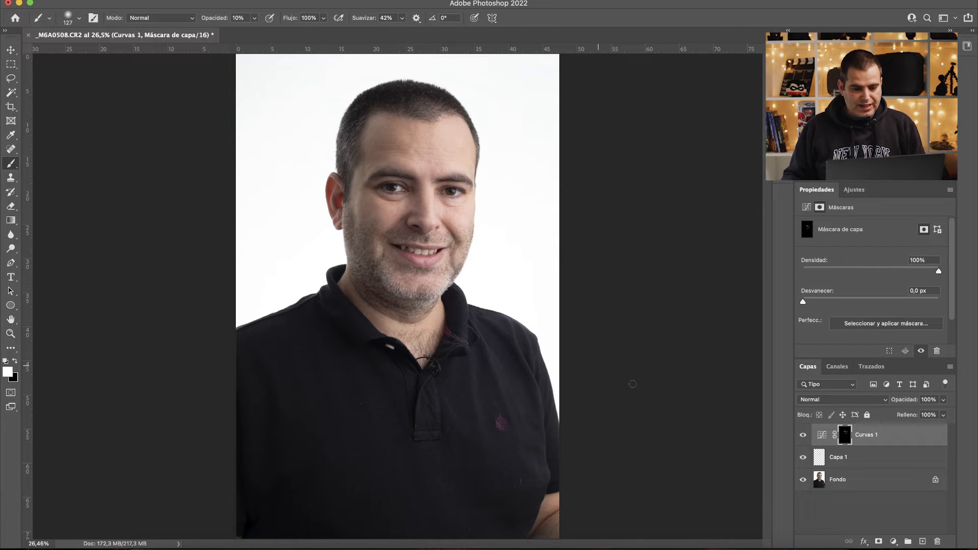
click(804, 436)
click(804, 436)
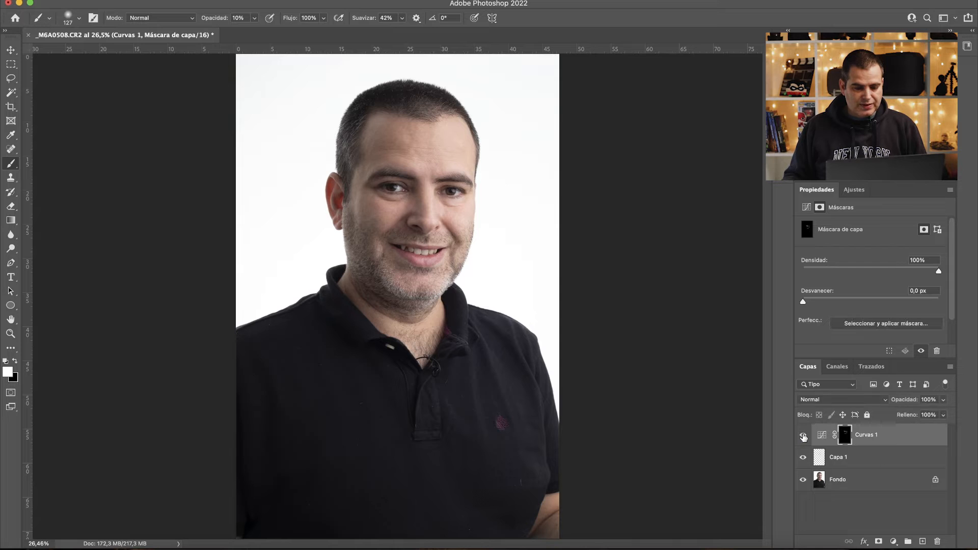
click(804, 436)
click(804, 436)
click(804, 436)
click(803, 435)
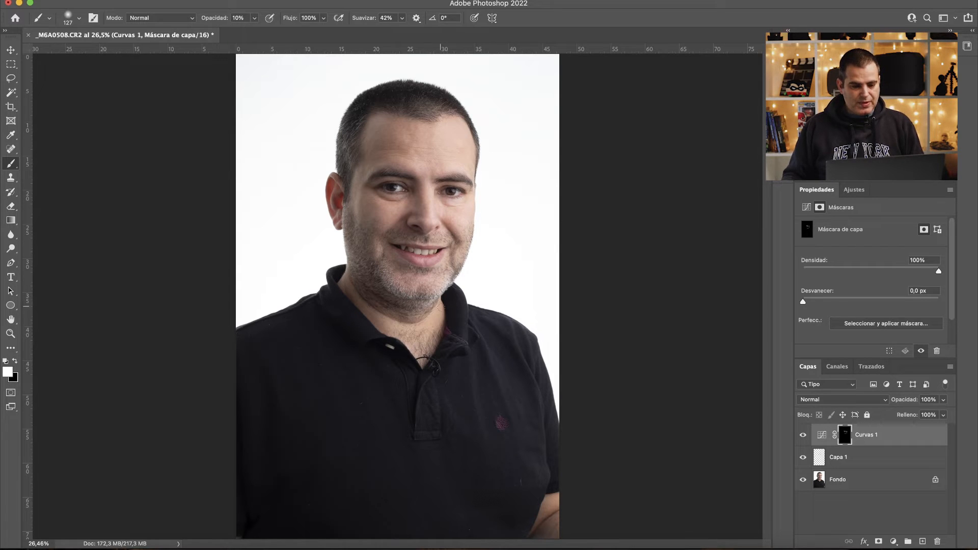
Toggle the Curvas 1 layer's visibility again to check the eye lightening, leaving the layer visible.
click(802, 437)
click(802, 437)
click(802, 437)
click(802, 436)
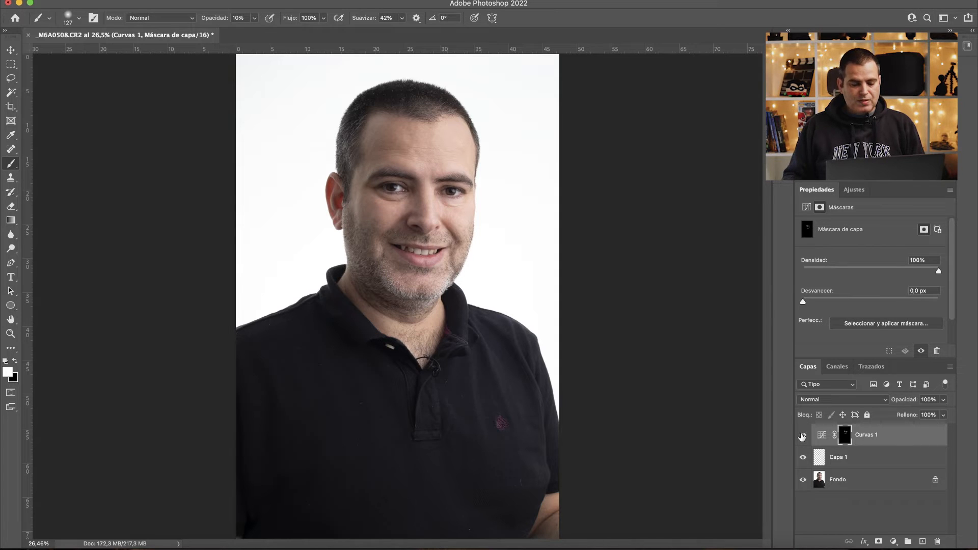
Stamp all visible layers into a new merged layer above Curvas 1 and duplicate that merged layer.
click(845, 500)
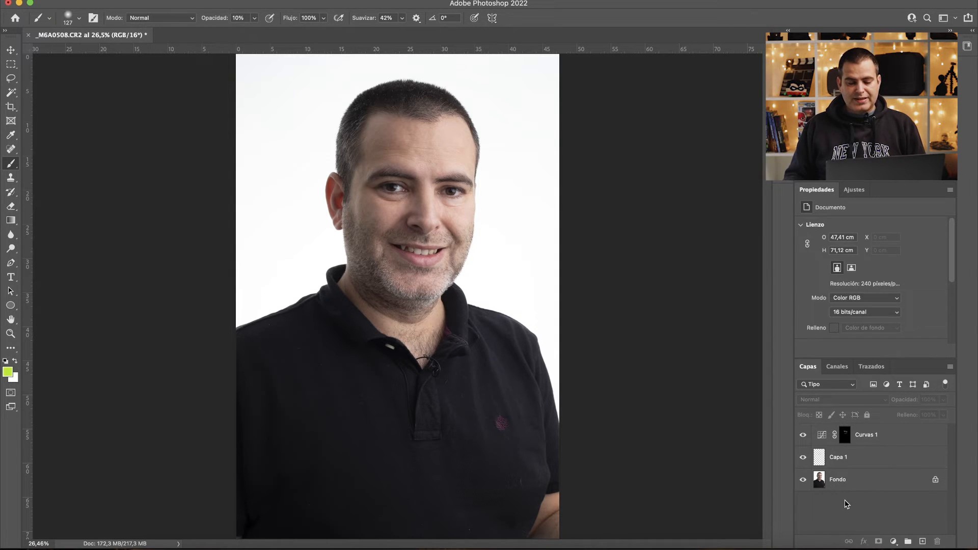
click(868, 436)
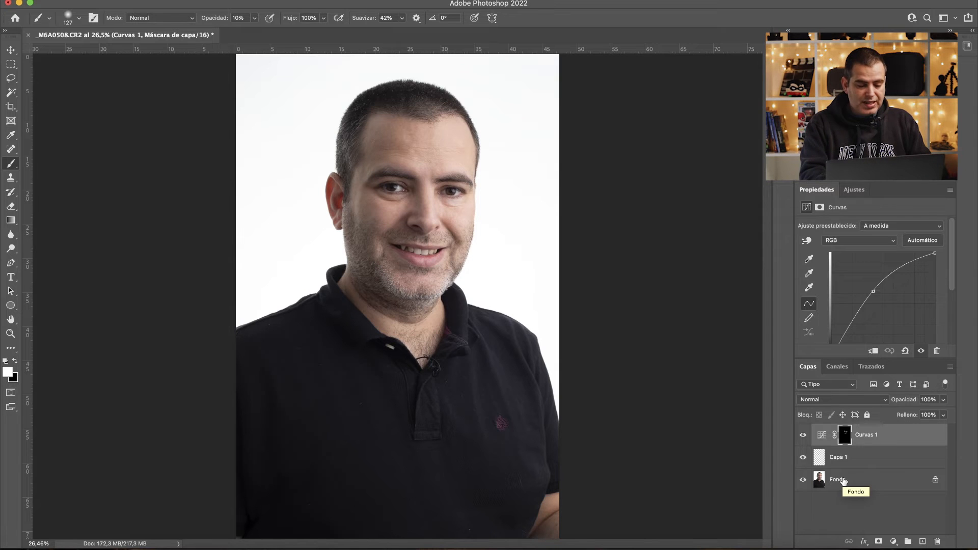
key(super+alt+shift+e)
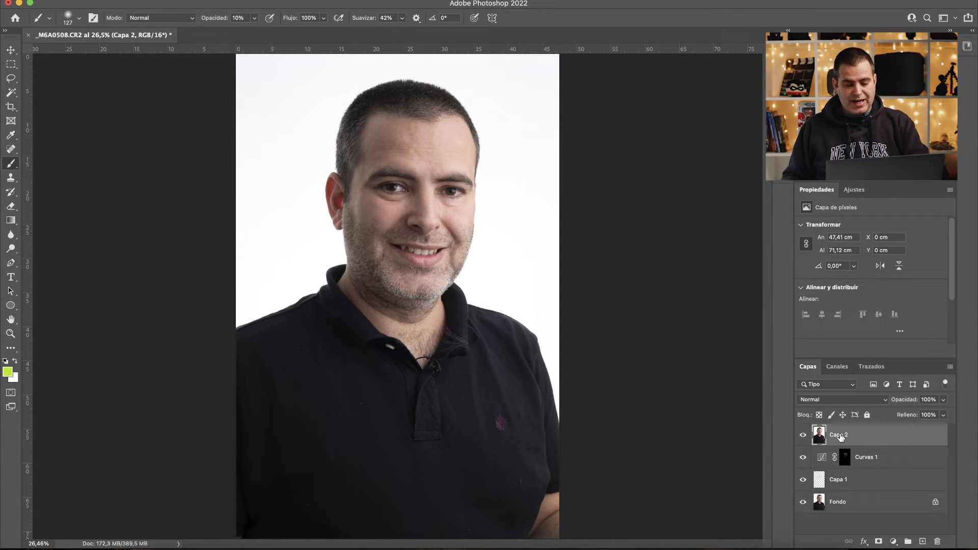
key(super+j)
Rename the lower merged layer "color" and its upper copy "textura".
double_click(838, 458)
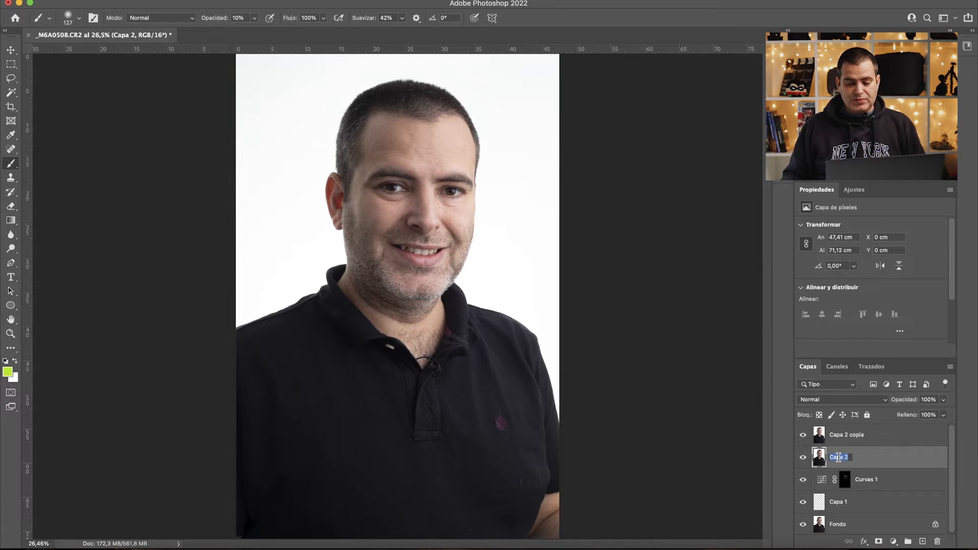
text(color)
key(Return)
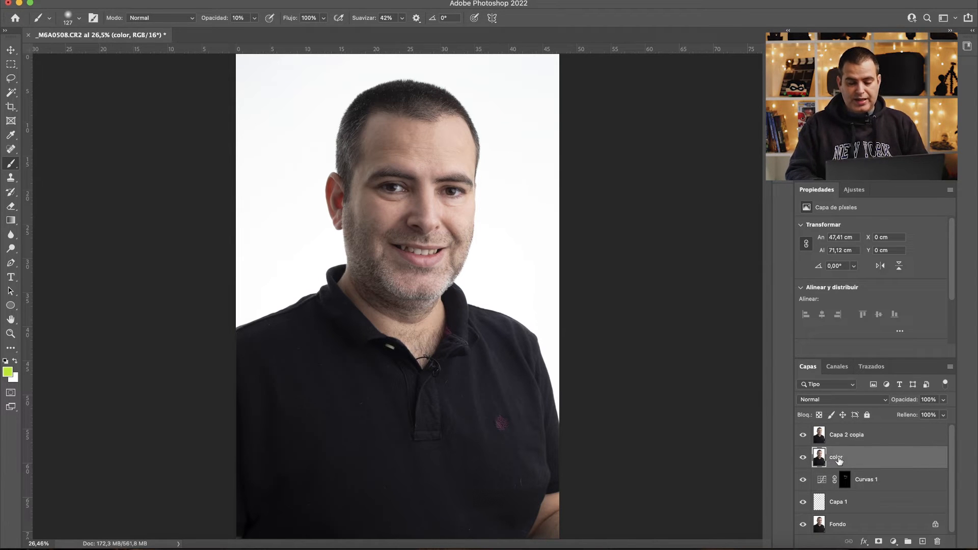
double_click(839, 435)
text(textura)
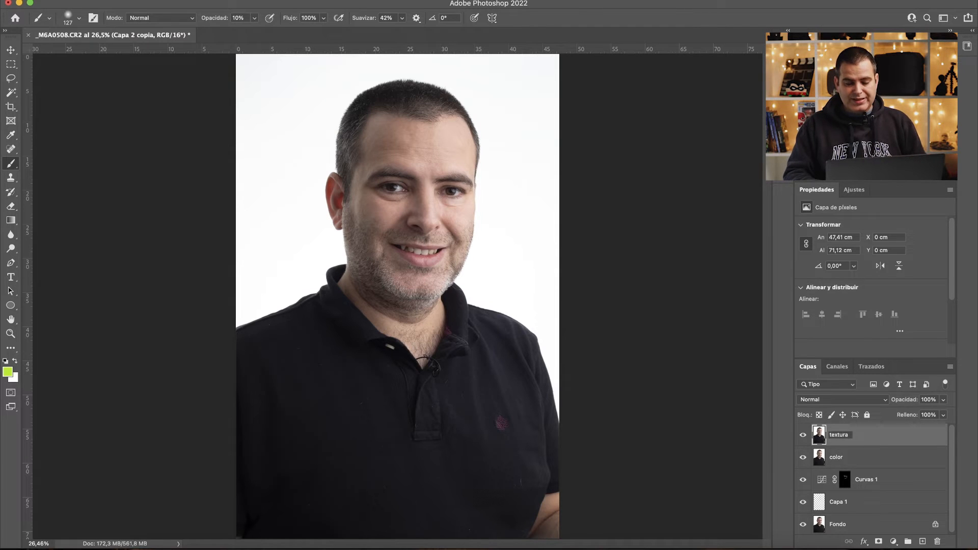
key(Return)
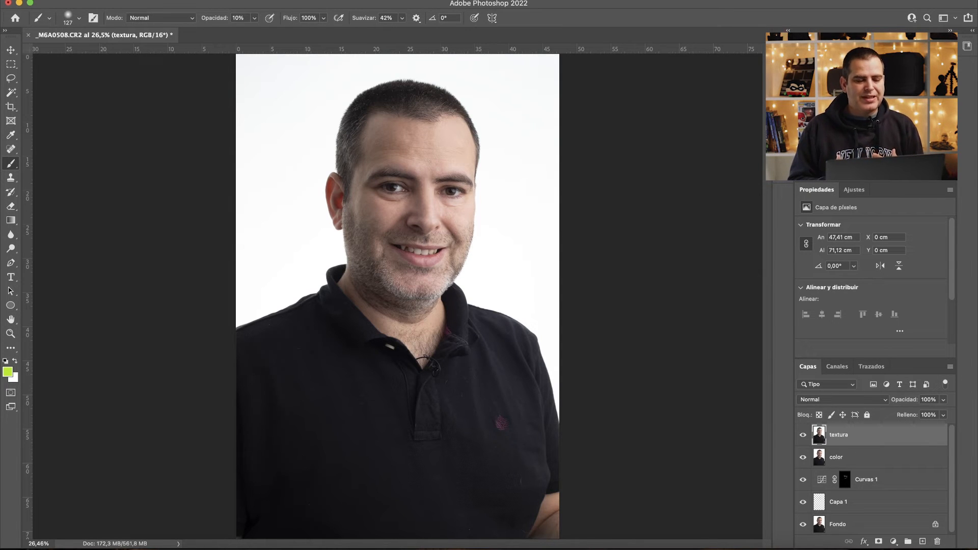
Hide the textura layer and apply a Gaussian blur with a radius of 21,9 pixels to the color layer.
click(832, 457)
click(803, 433)
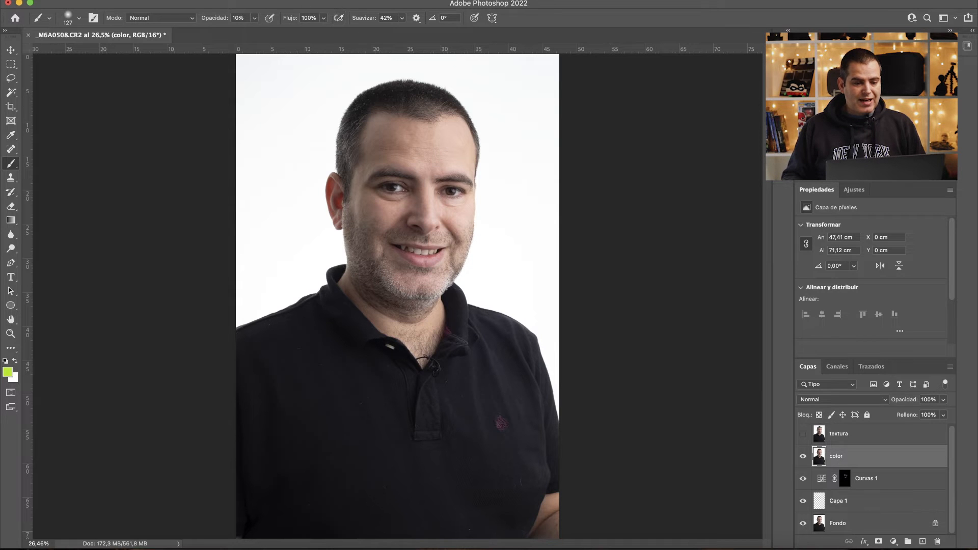
click(324, 1)
mouse_move(352, 130)
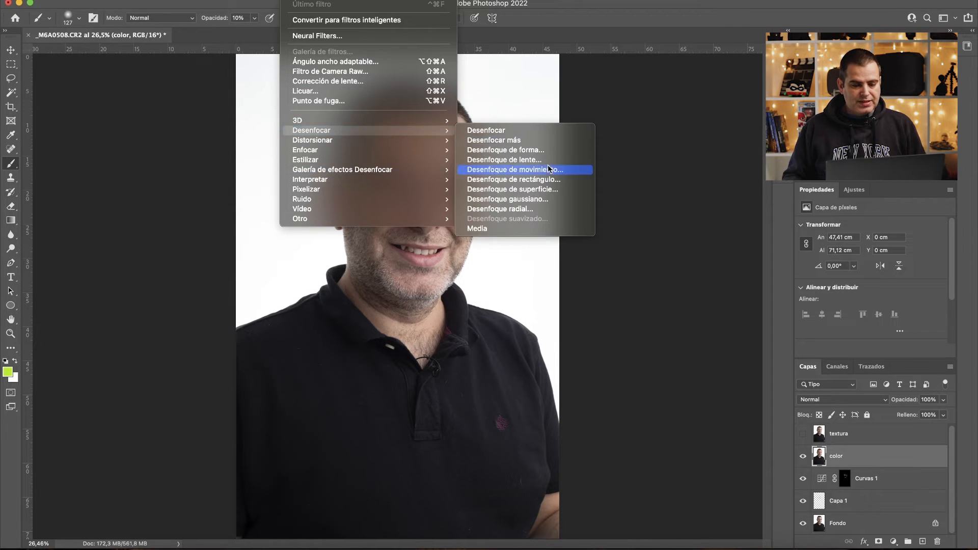
click(546, 199)
drag(217, 186, 612, 295)
drag(595, 457, 601, 456)
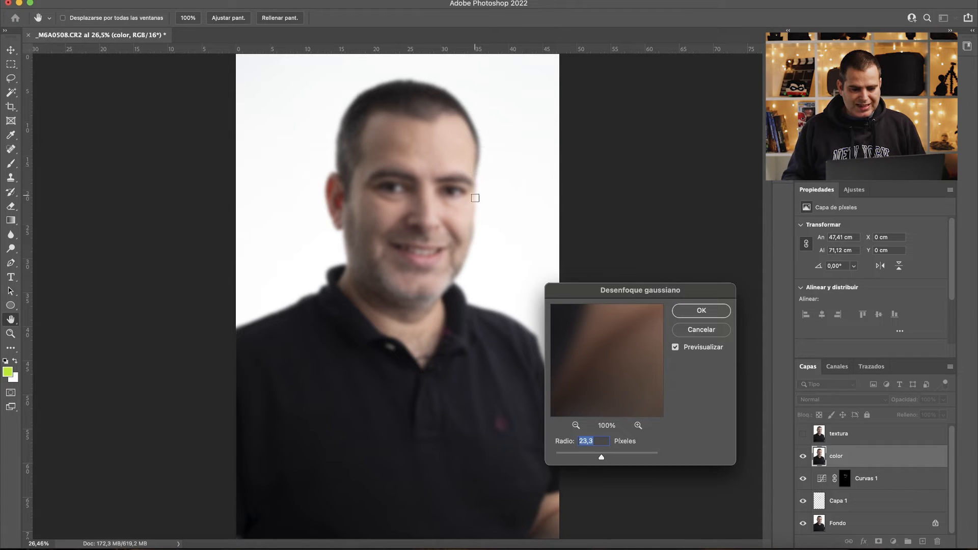
drag(601, 458, 604, 460)
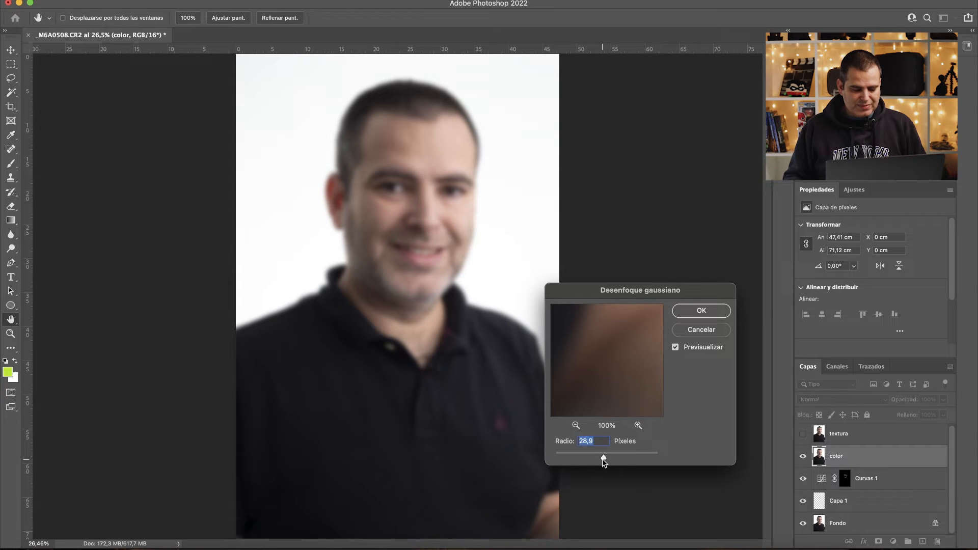
drag(603, 460, 602, 462)
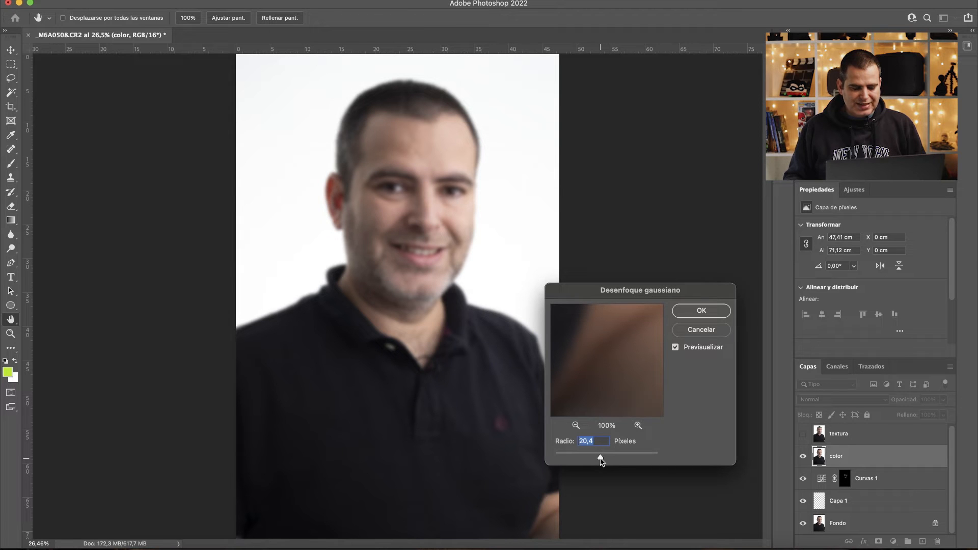
drag(602, 461, 602, 461)
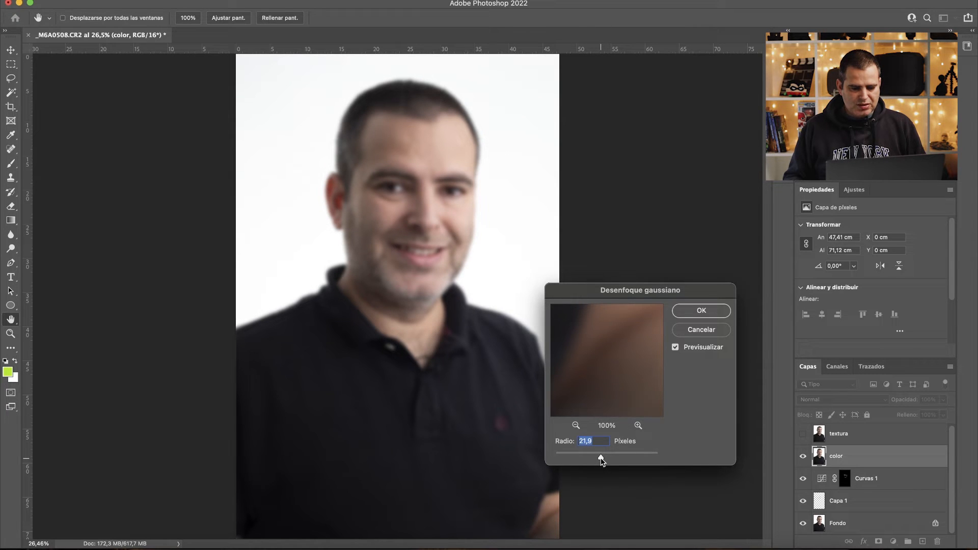
click(682, 312)
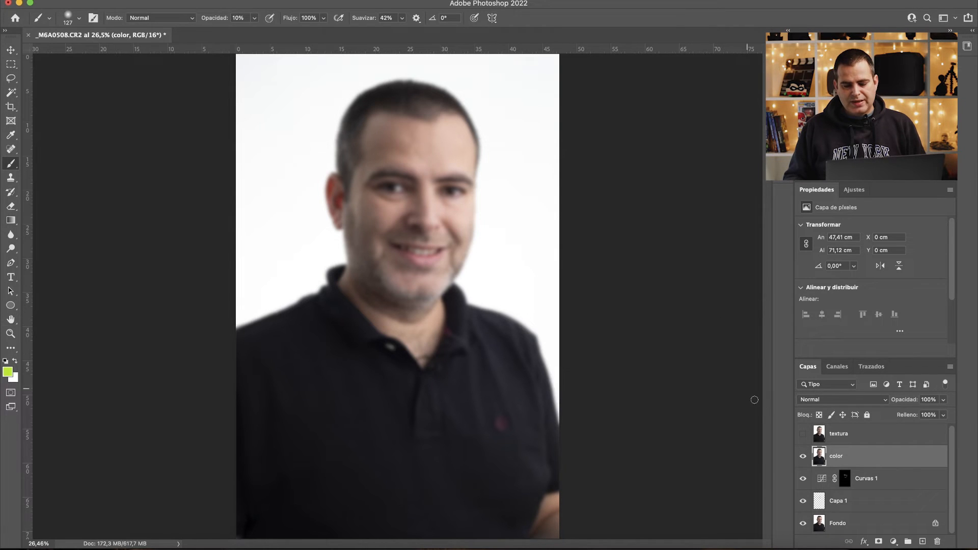
Show the textura layer and run Apply Image on it with color as source layer, blending Restar, opacity 100%, scale 2 and offset 128.
click(803, 436)
click(848, 439)
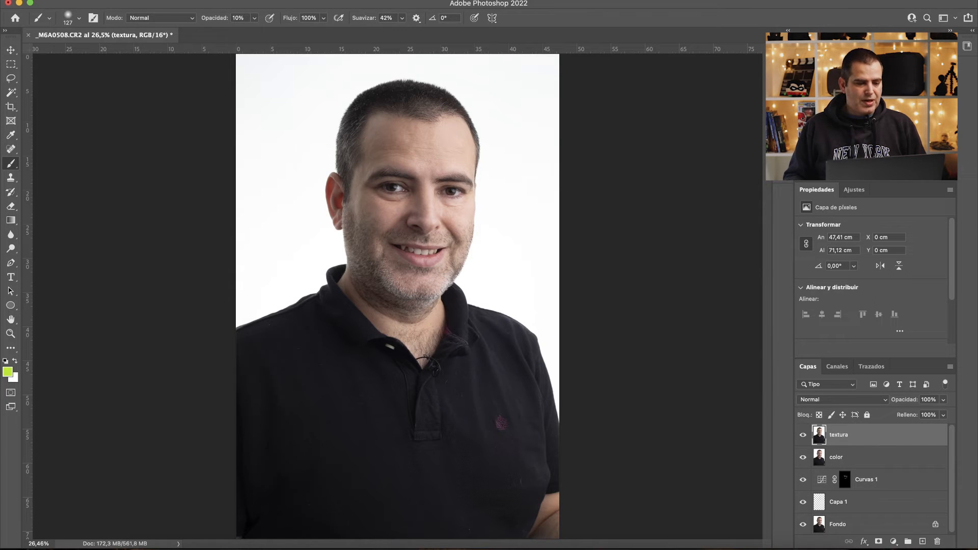
click(161, 1)
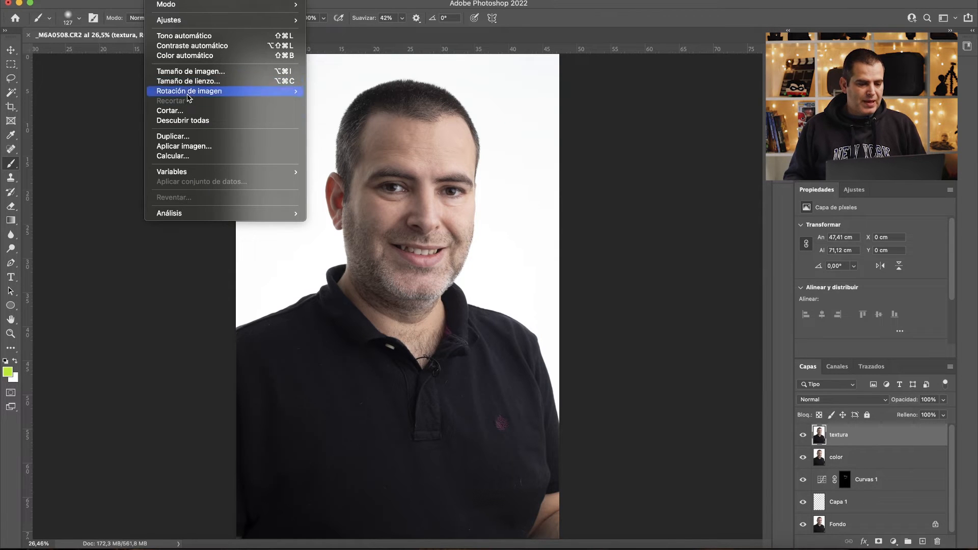
click(184, 146)
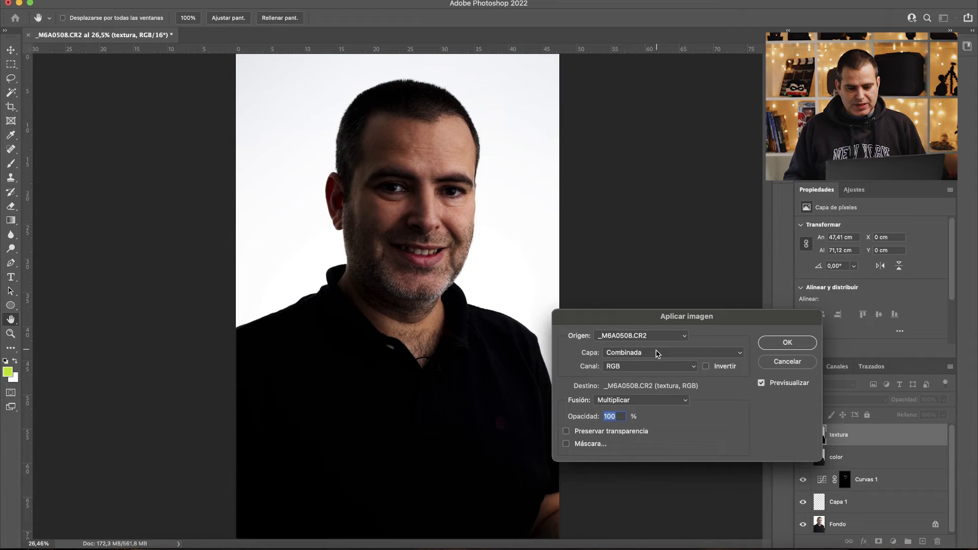
click(637, 354)
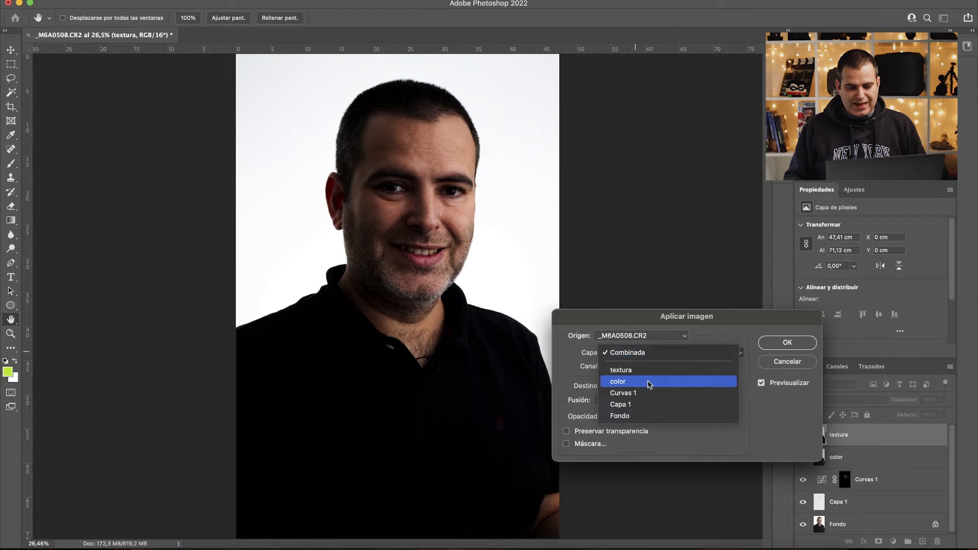
click(620, 383)
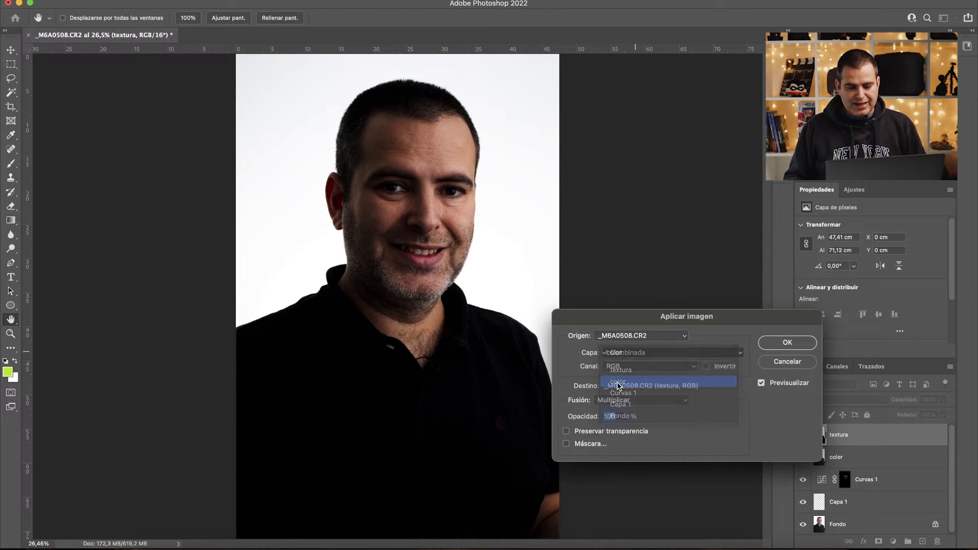
click(647, 399)
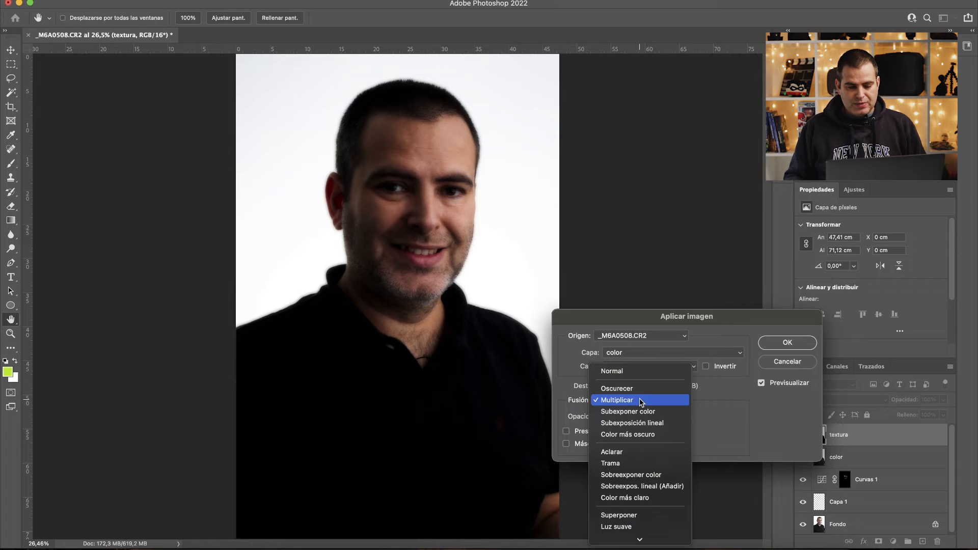
scroll(631, 405, down, 5)
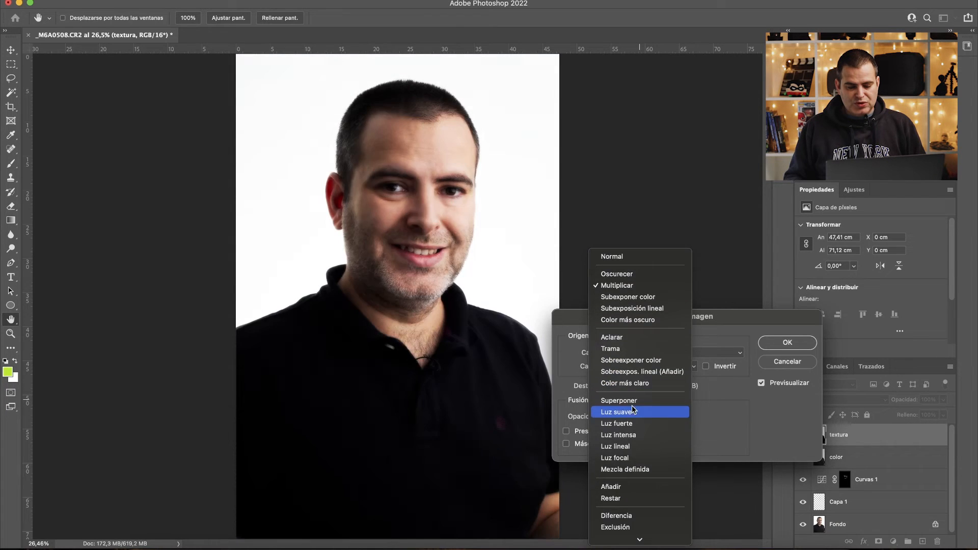
click(621, 498)
drag(689, 316, 673, 200)
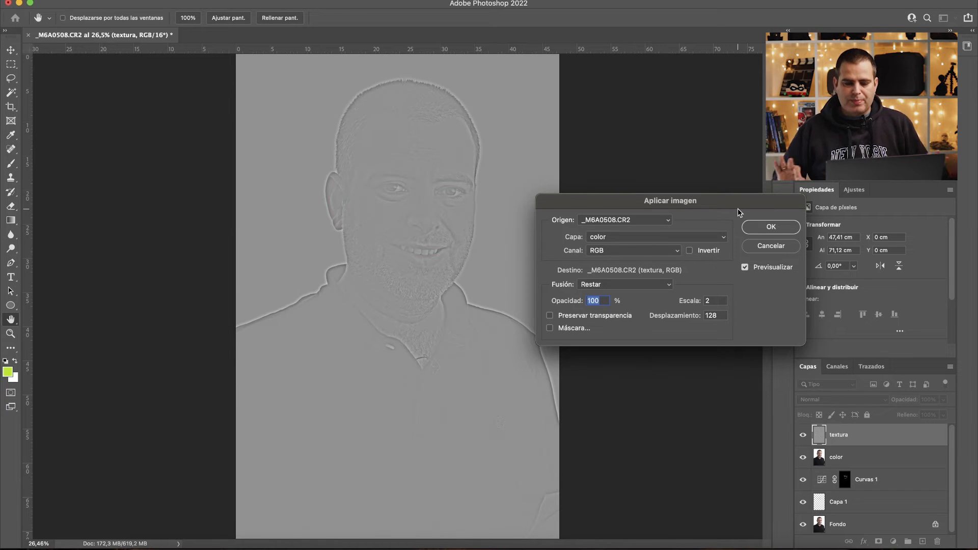
click(761, 227)
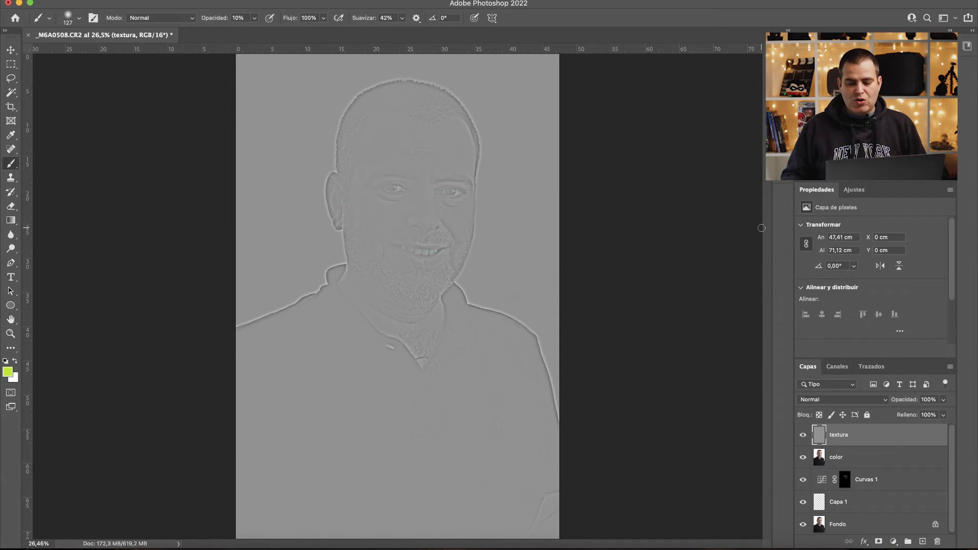
Set the textura layer's blend mode to Luz lineal and group it with the color layer in a group named "frec".
click(857, 405)
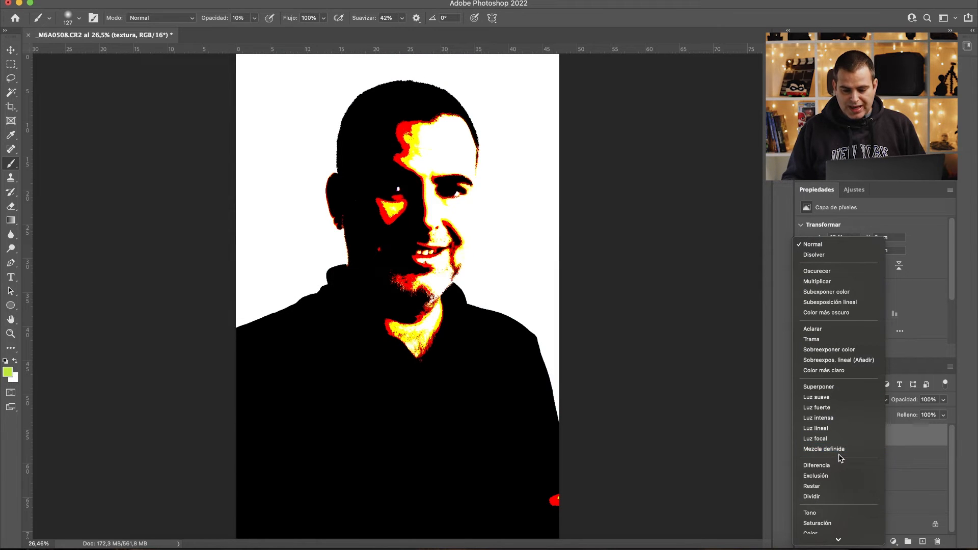
click(827, 431)
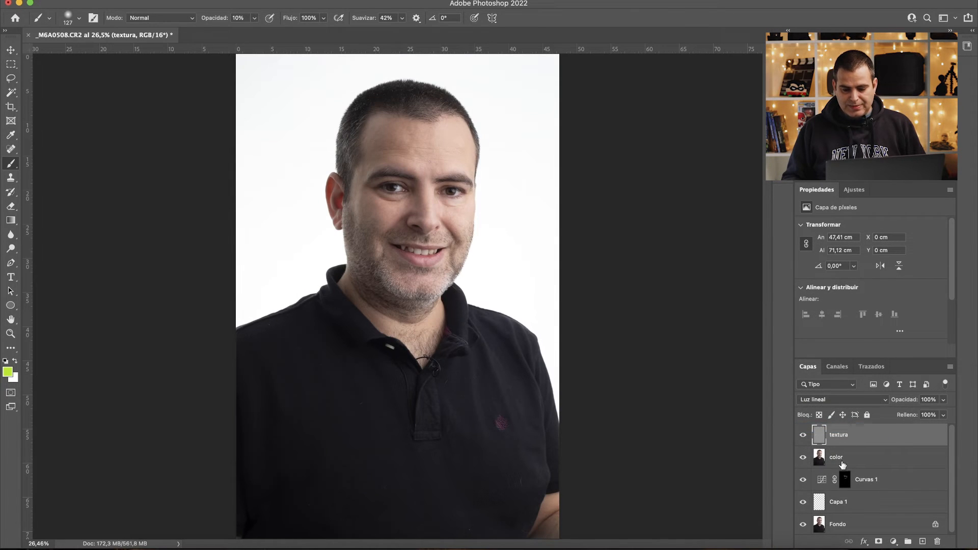
shift+click(849, 460)
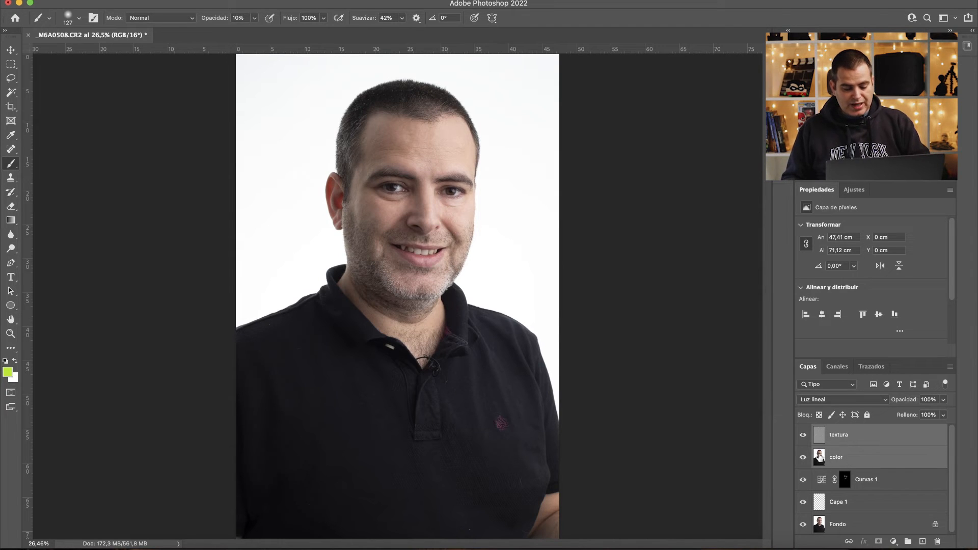
key(ctrl+g)
double_click(843, 430)
text(frec)
key(Return)
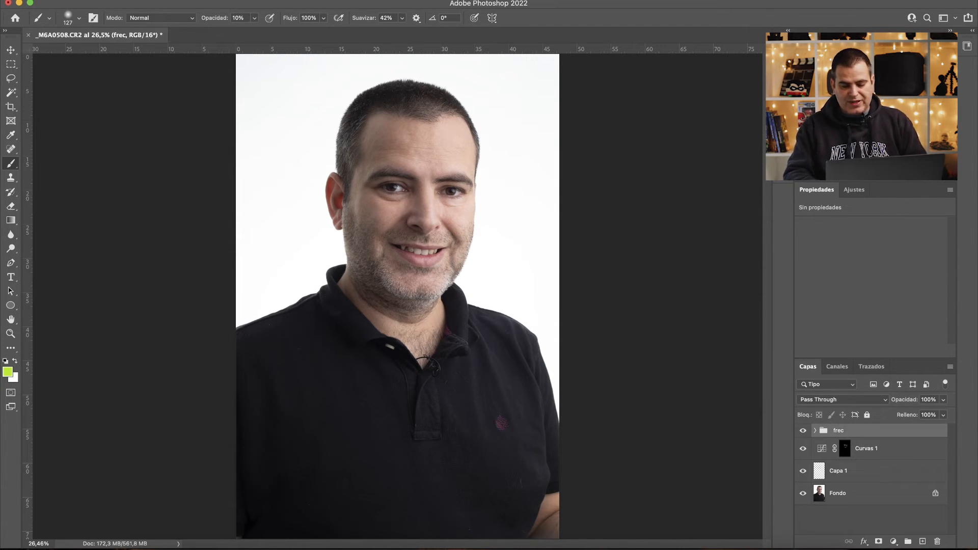
Expand the frec group and compare the portrait with and without it by toggling its visibility, leaving it visible.
click(815, 432)
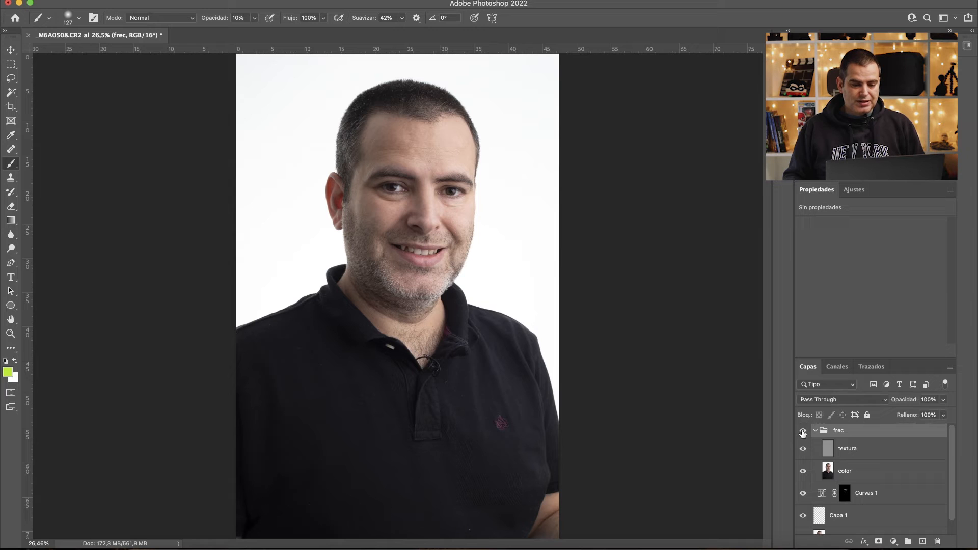
click(803, 432)
click(803, 433)
click(803, 432)
click(803, 432)
click(804, 432)
click(803, 432)
click(803, 432)
click(803, 432)
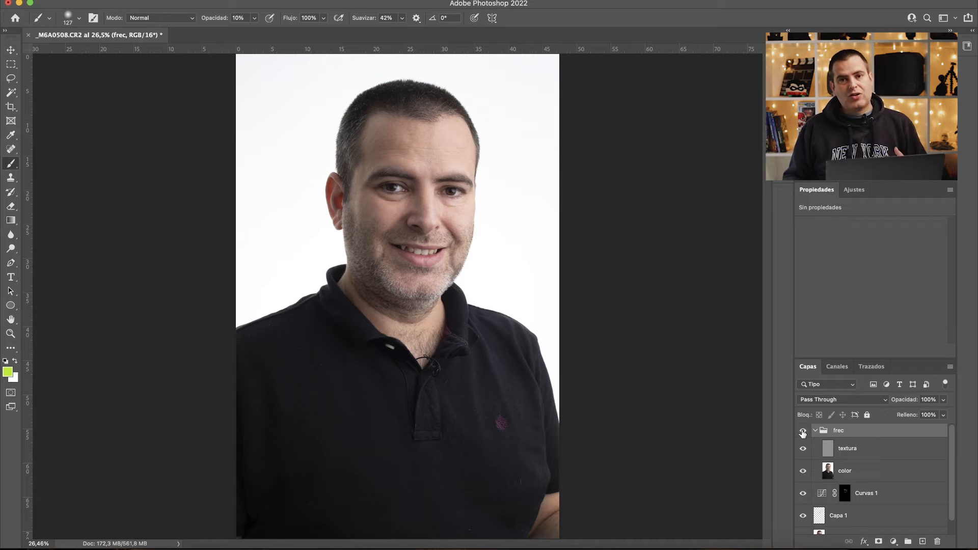
click(804, 432)
click(803, 433)
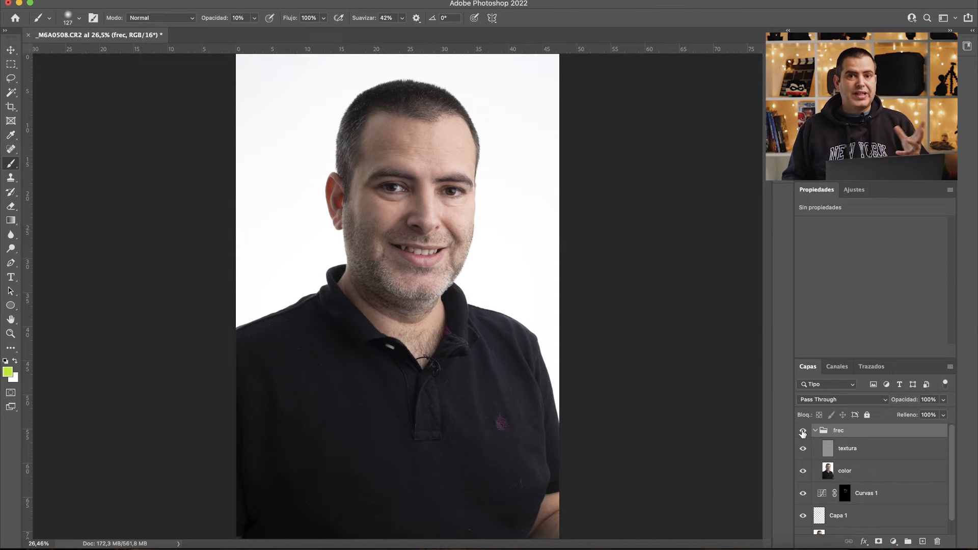
click(803, 432)
click(804, 432)
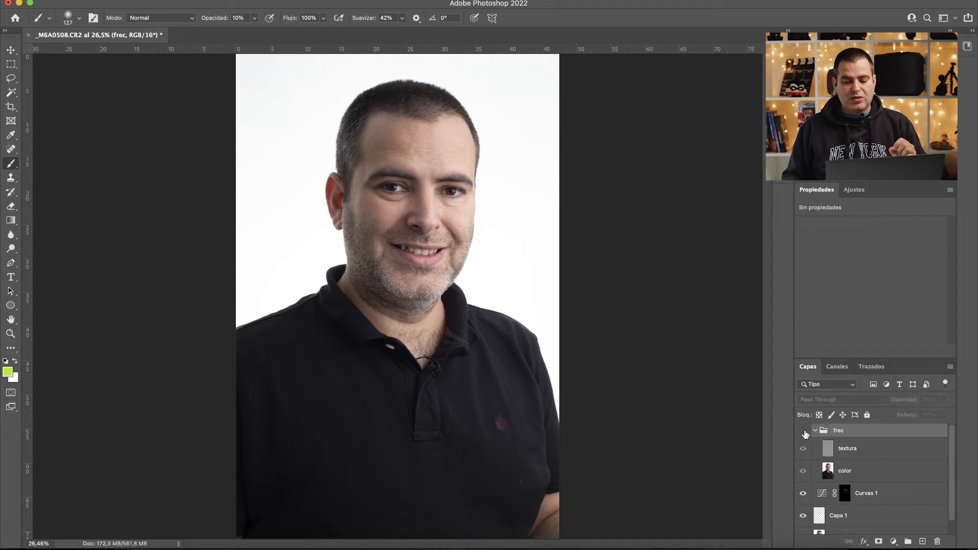
click(804, 432)
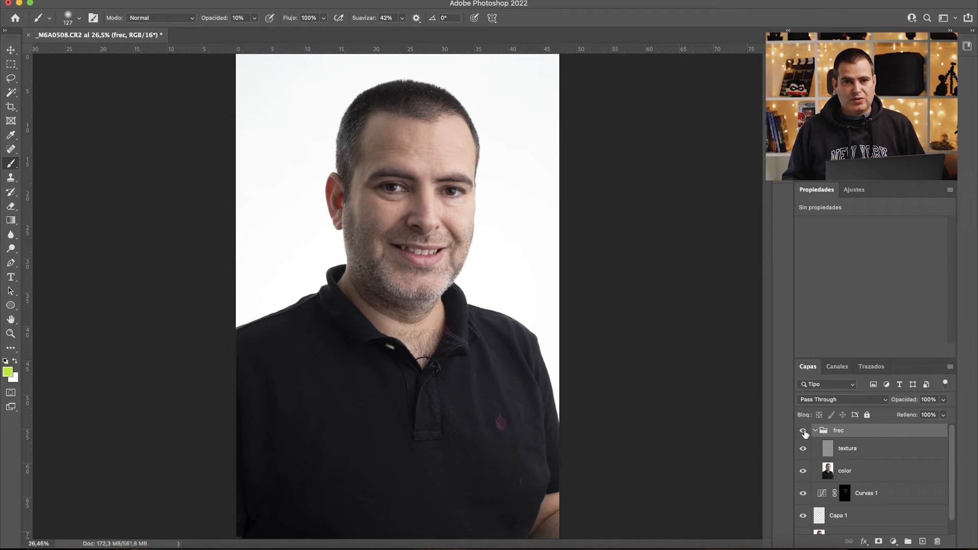
Select the color layer and outline the centre of the forehead with the Lasso, an area about 7,8 by 8,1 cm.
click(848, 473)
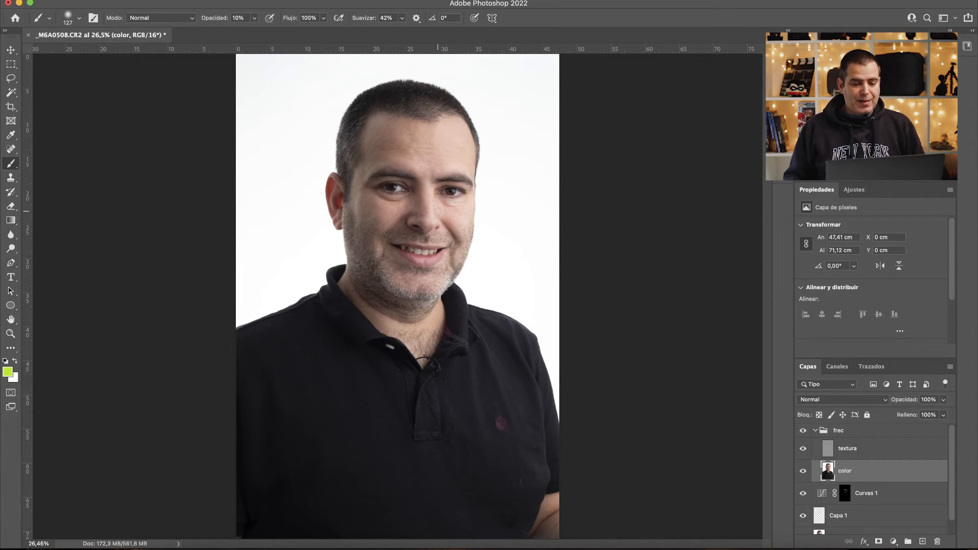
key(z)
mouse_move(390, 190)
mouse_down()
mouse_move(447, 171)
mouse_move(373, 240)
mouse_move(381, 281)
mouse_up()
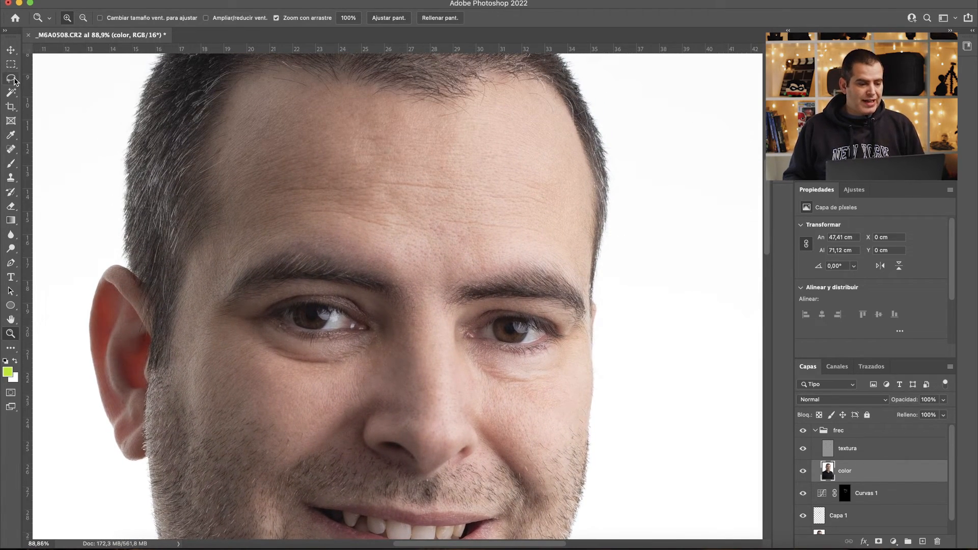
click(12, 81)
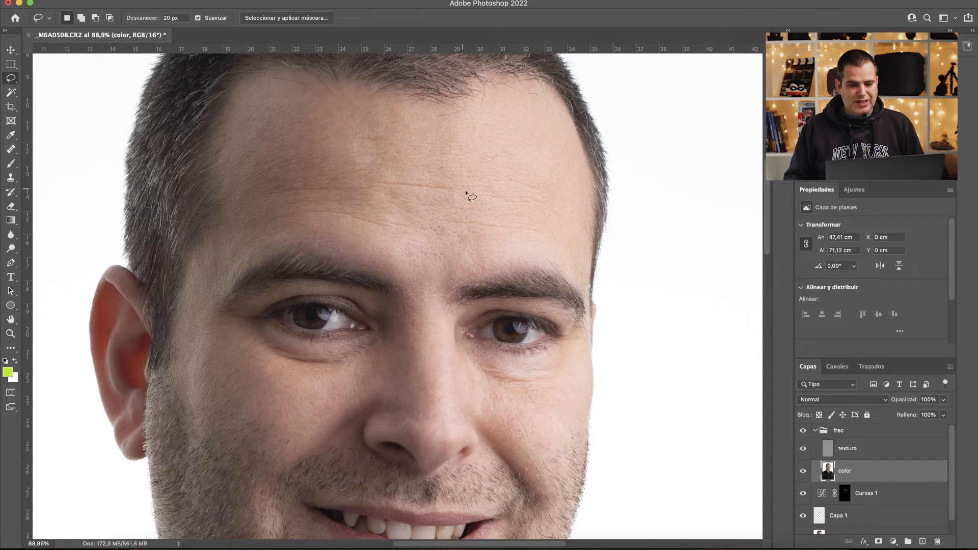
mouse_move(373, 245)
mouse_down()
mouse_move(445, 269)
mouse_move(495, 263)
mouse_move(508, 245)
mouse_up()
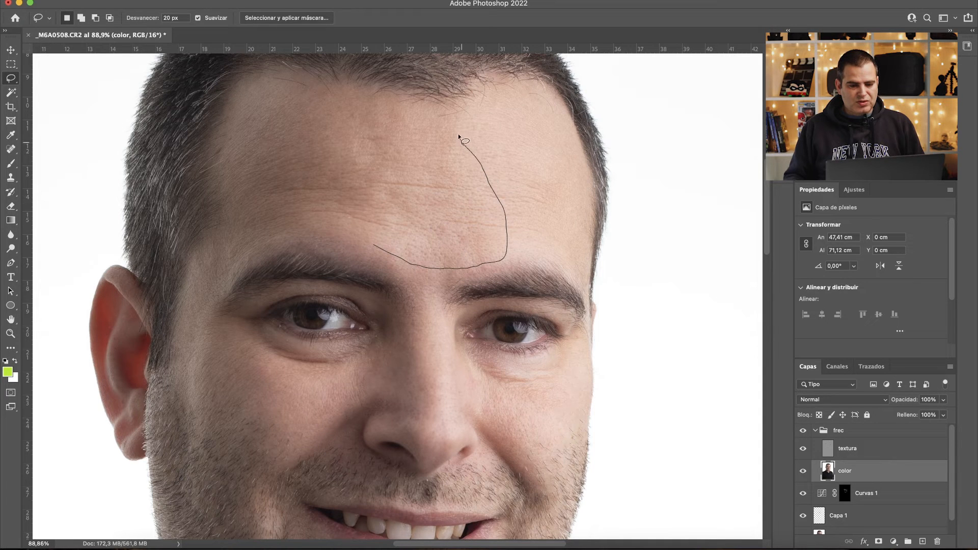
mouse_move(387, 108)
mouse_down()
mouse_move(357, 188)
mouse_move(356, 228)
mouse_move(375, 248)
mouse_up()
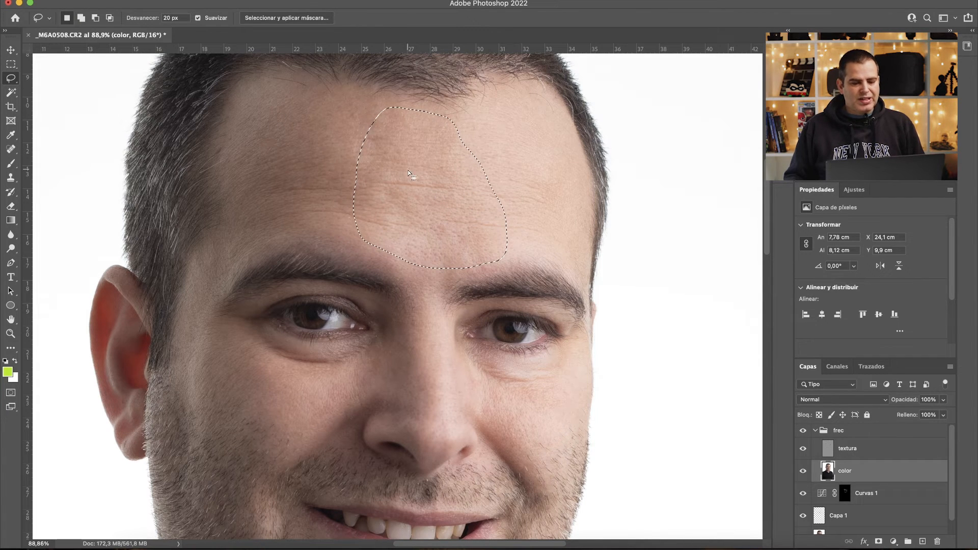
Apply a Gaussian blur with a radius of 50,1 pixels to the selected forehead centre and deselect it.
click(293, 1)
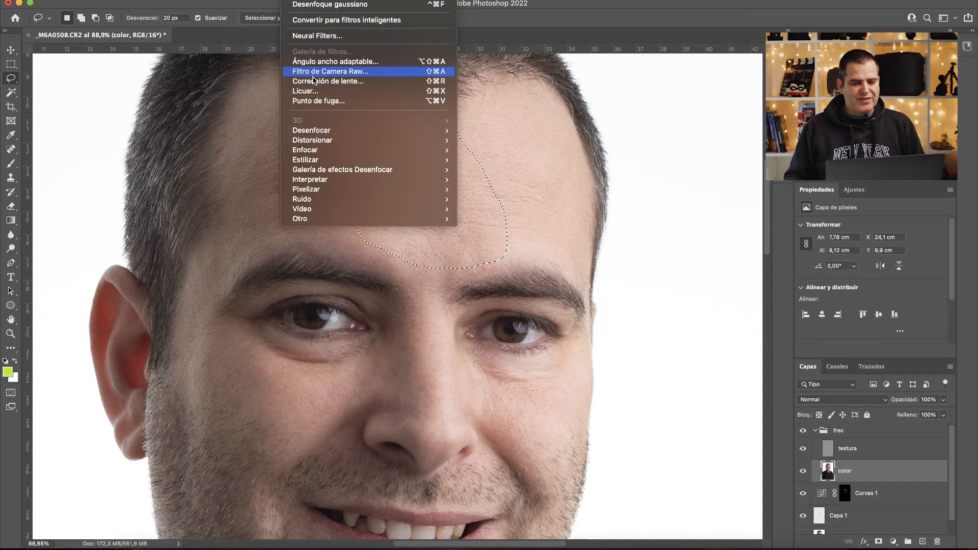
mouse_move(327, 133)
click(502, 200)
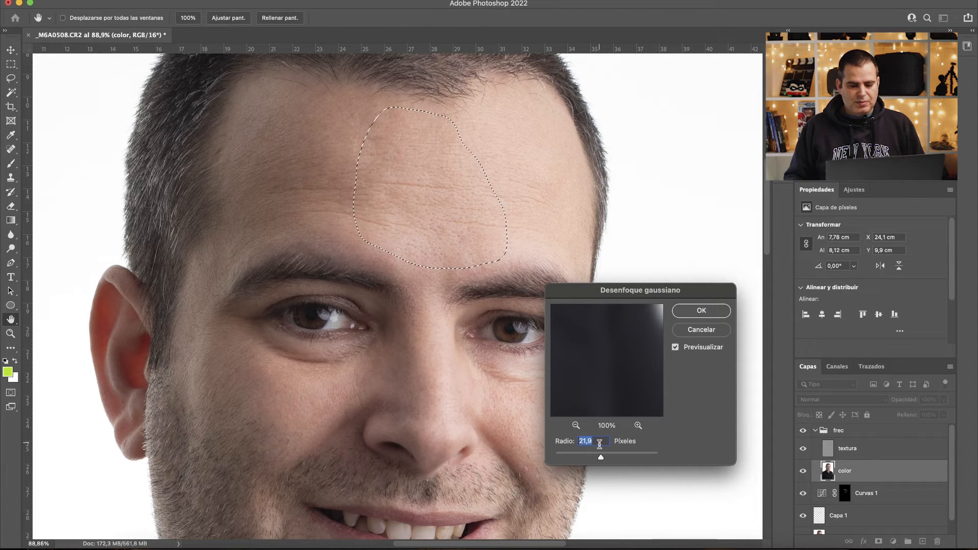
mouse_move(602, 456)
mouse_down()
mouse_move(561, 454)
mouse_move(619, 460)
mouse_up()
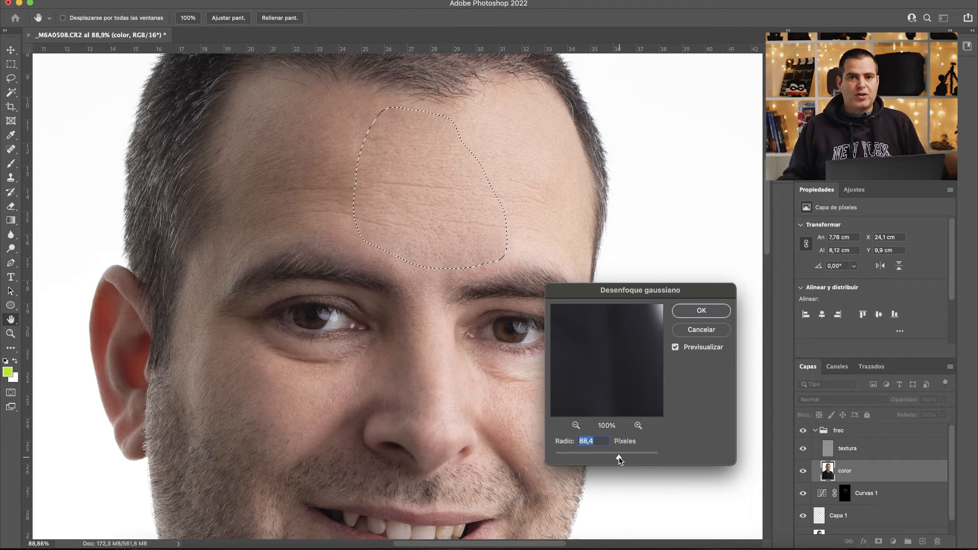
mouse_move(620, 460)
mouse_down()
mouse_move(652, 461)
mouse_move(586, 458)
mouse_move(627, 455)
mouse_move(614, 457)
mouse_up()
click(607, 457)
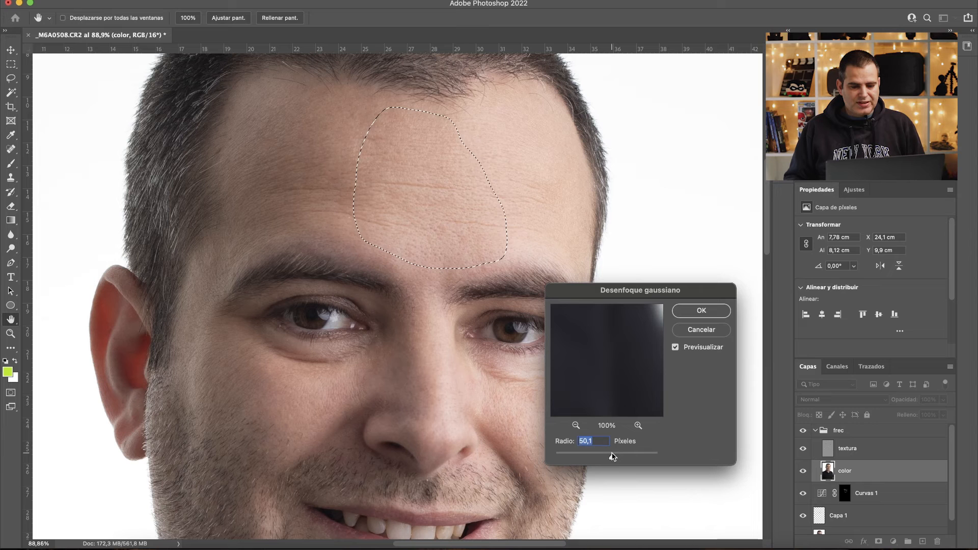
click(679, 311)
key(super+d)
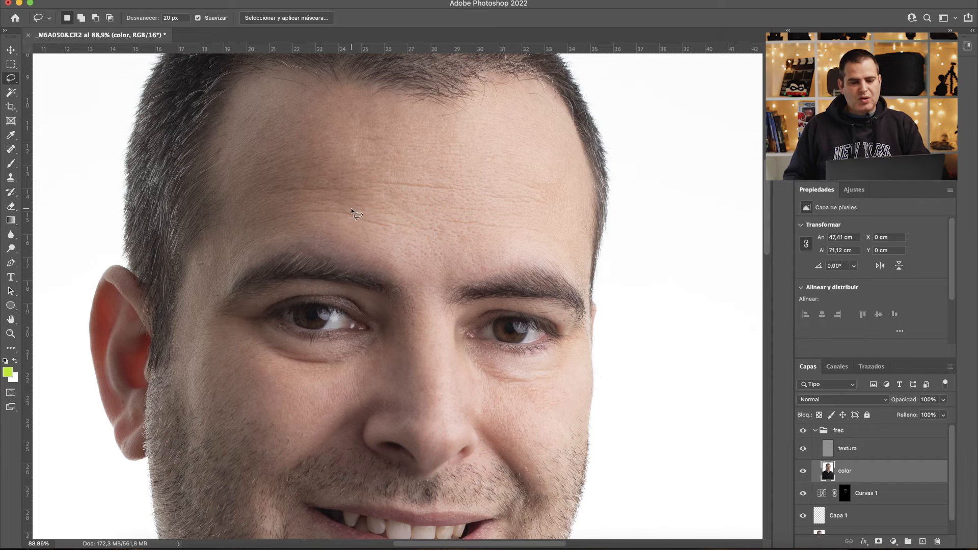
Lasso the left part of the forehead, about 10,1 by 7,6 cm, blur it with Gaussian blur at 50,1 pixels and deselect.
mouse_move(246, 247)
mouse_down()
mouse_move(396, 246)
mouse_move(423, 236)
mouse_move(434, 206)
mouse_move(431, 148)
mouse_move(343, 101)
mouse_move(272, 105)
mouse_move(232, 137)
mouse_move(248, 244)
mouse_up()
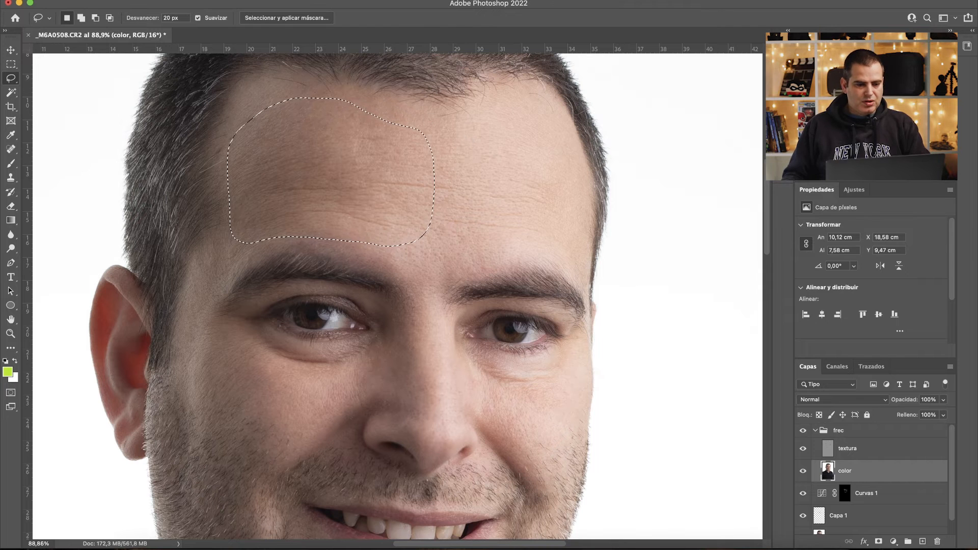
click(292, 0)
mouse_move(343, 134)
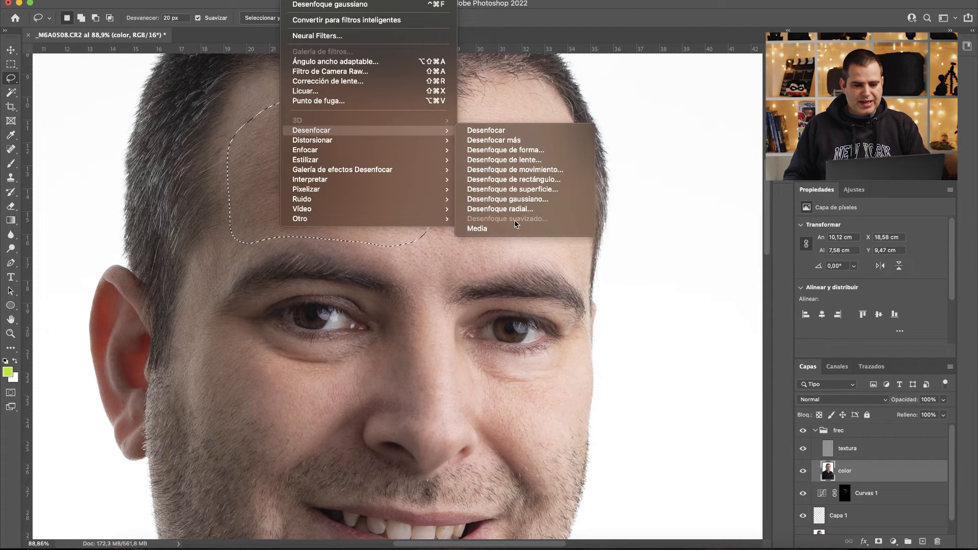
click(515, 200)
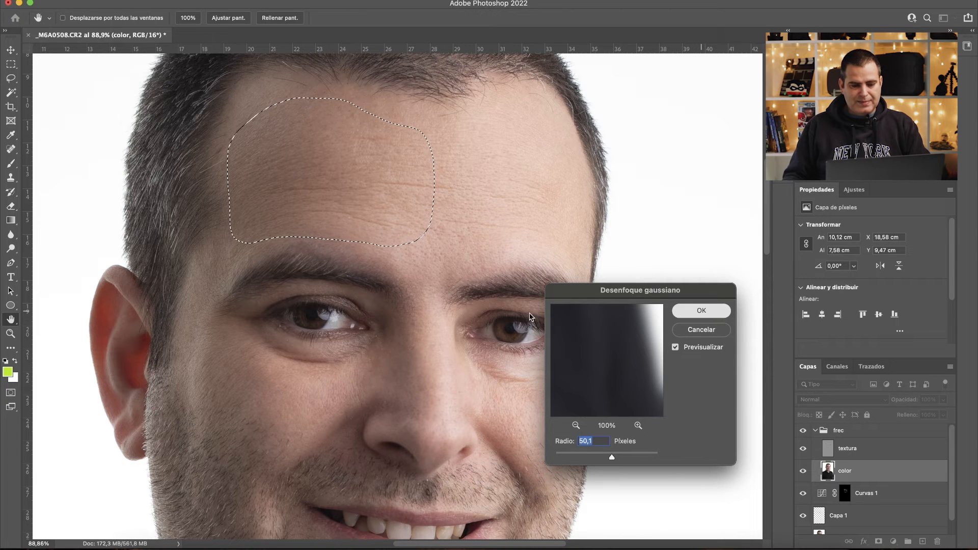
key(Return)
key(super+d)
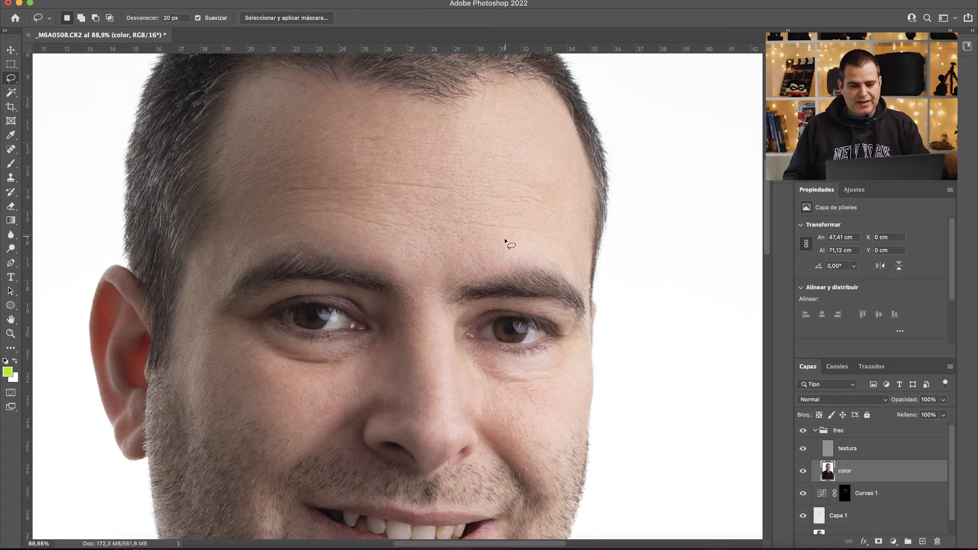
Lasso the right part of the forehead, about 9,5 by 9,2 cm, blur it with Gaussian blur at 30,3 pixels and deselect.
mouse_move(496, 264)
mouse_down()
mouse_move(537, 259)
mouse_move(571, 274)
mouse_up()
drag(588, 236, 583, 178)
mouse_move(573, 145)
mouse_down()
mouse_move(560, 115)
mouse_move(523, 98)
mouse_move(495, 101)
mouse_move(456, 128)
mouse_move(411, 126)
mouse_move(396, 164)
mouse_move(398, 204)
mouse_move(408, 251)
mouse_move(451, 274)
mouse_up()
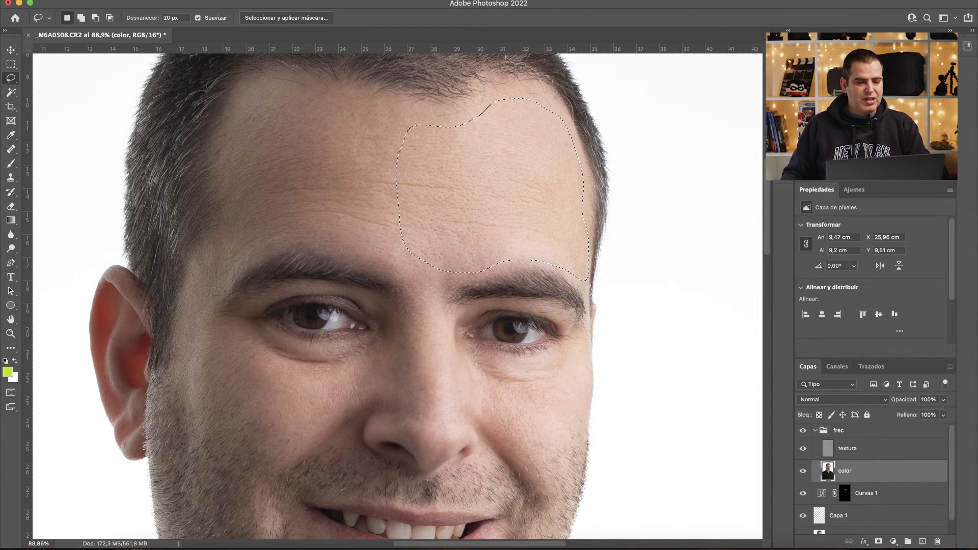
click(294, 0)
mouse_move(356, 130)
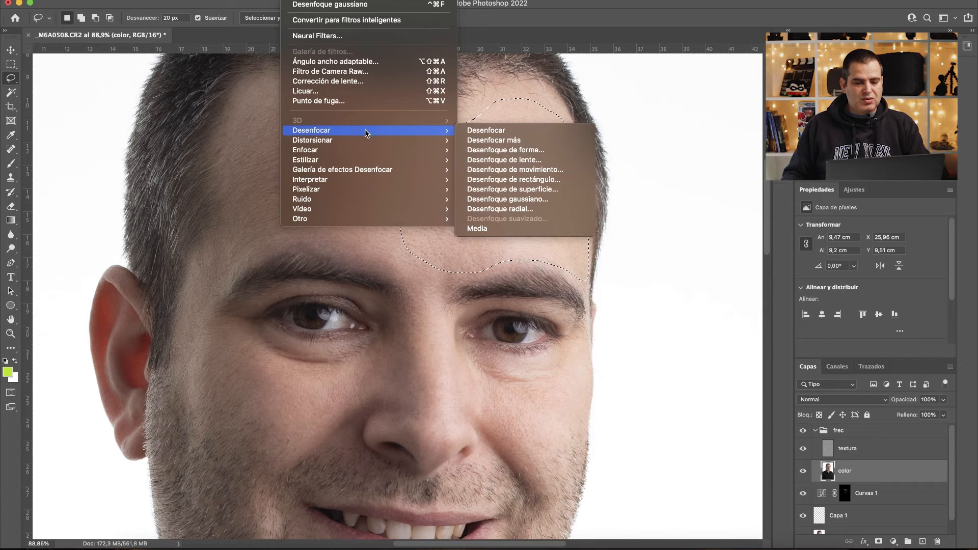
click(489, 199)
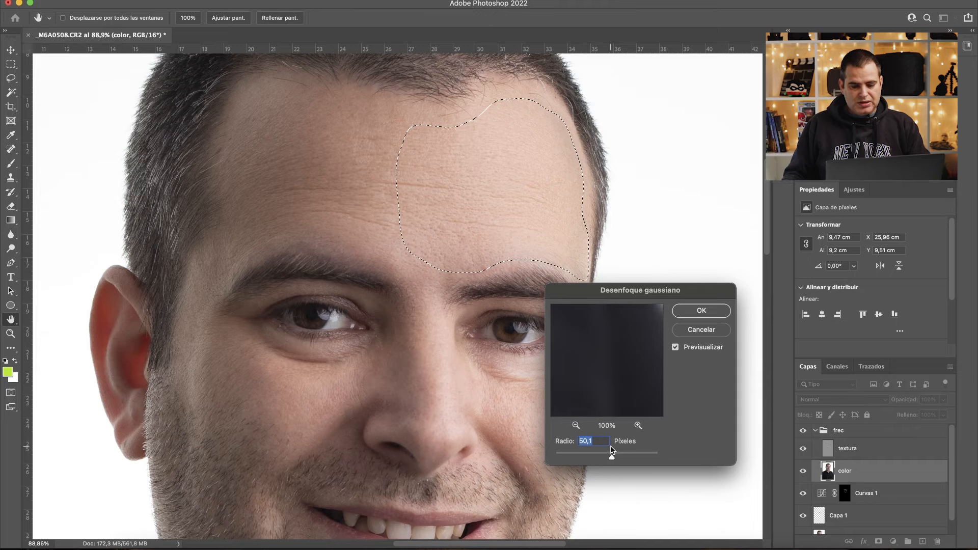
drag(610, 462, 604, 460)
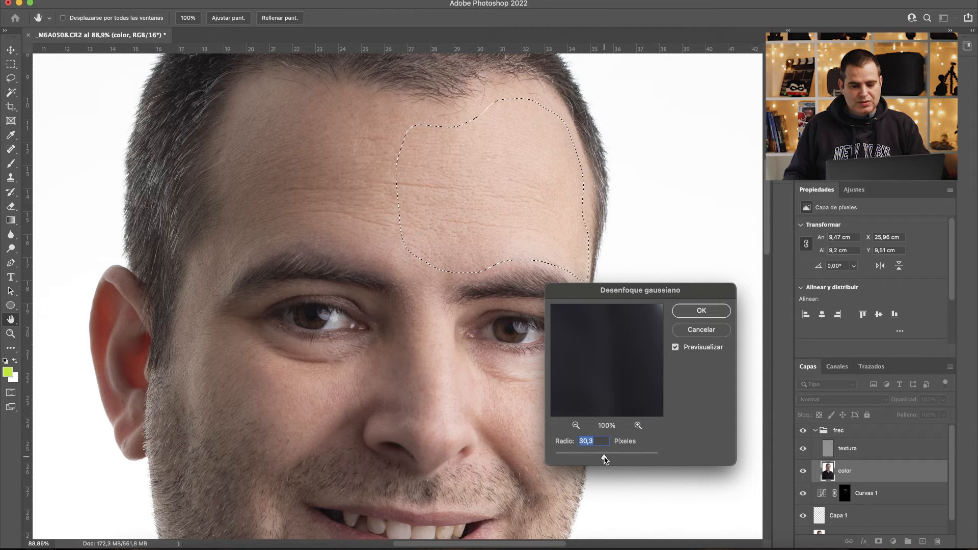
click(702, 311)
key(ctrl+d)
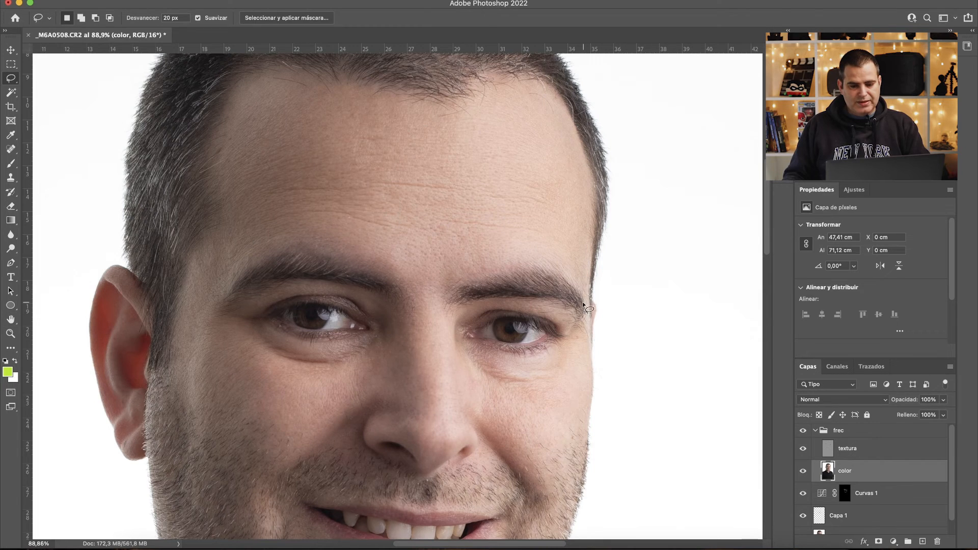
Lasso the cheek below the eye on the ear side of the face, apply a Gaussian blur to it and deselect.
drag(553, 317, 539, 170)
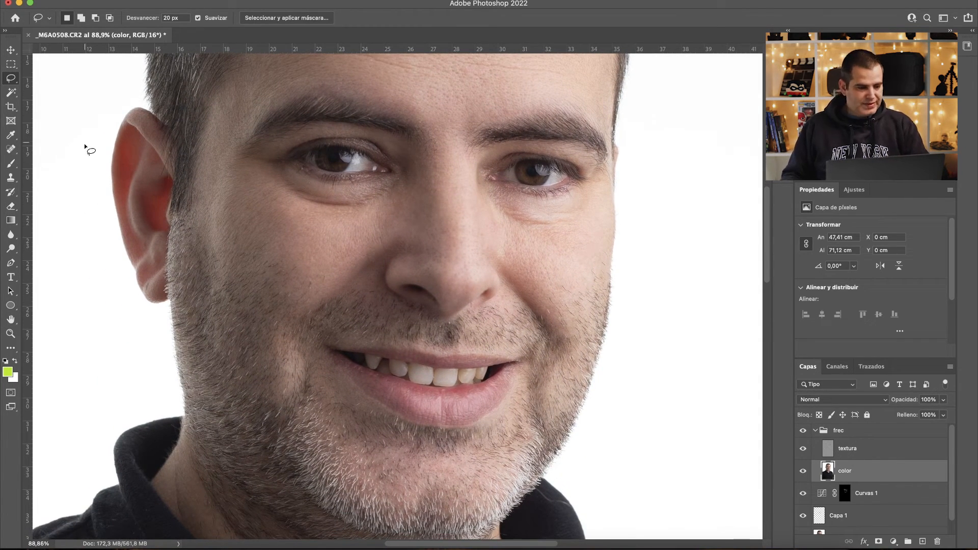
mouse_move(330, 280)
mouse_down()
mouse_move(362, 241)
mouse_move(378, 240)
mouse_move(362, 263)
mouse_move(379, 250)
mouse_move(390, 221)
mouse_up()
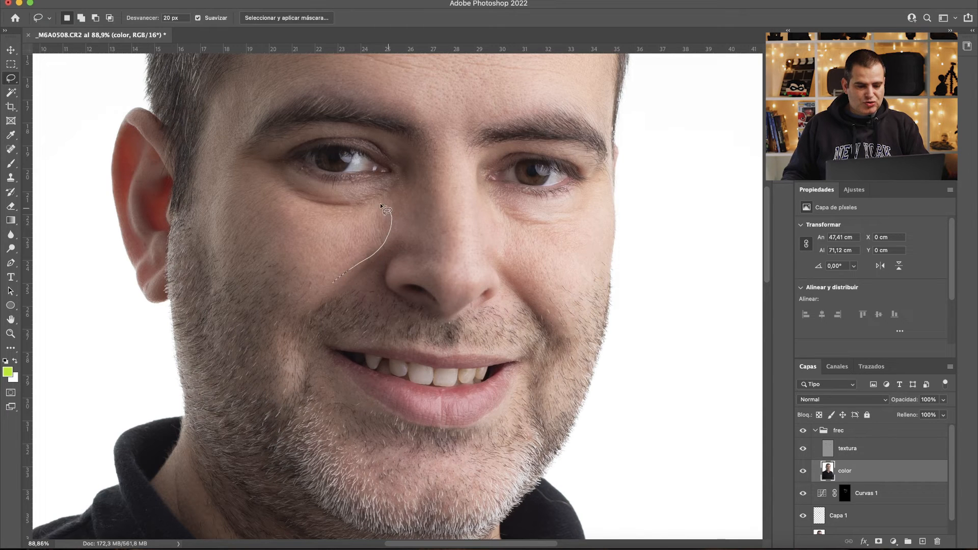
drag(319, 203, 333, 282)
click(238, 1)
mouse_move(418, 132)
click(504, 198)
click(701, 310)
key(super+d)
Lasso the opposite cheek below the eye, about 6,2 by 5,1 cm, blur it with Gaussian blur at 28,9 pixels and deselect.
mouse_move(491, 216)
mouse_down()
mouse_move(605, 197)
mouse_move(492, 214)
mouse_up()
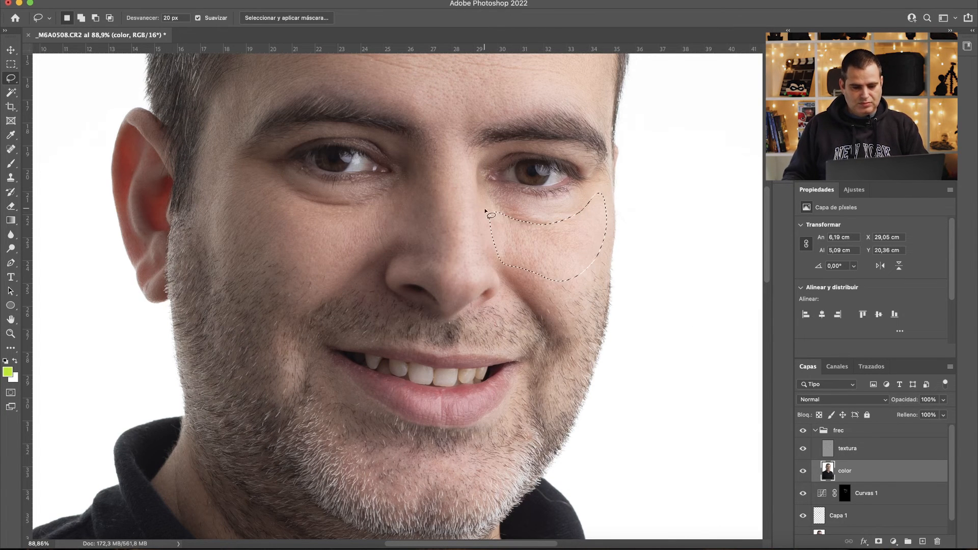
click(195, 1)
mouse_move(295, 1)
mouse_move(423, 133)
click(505, 199)
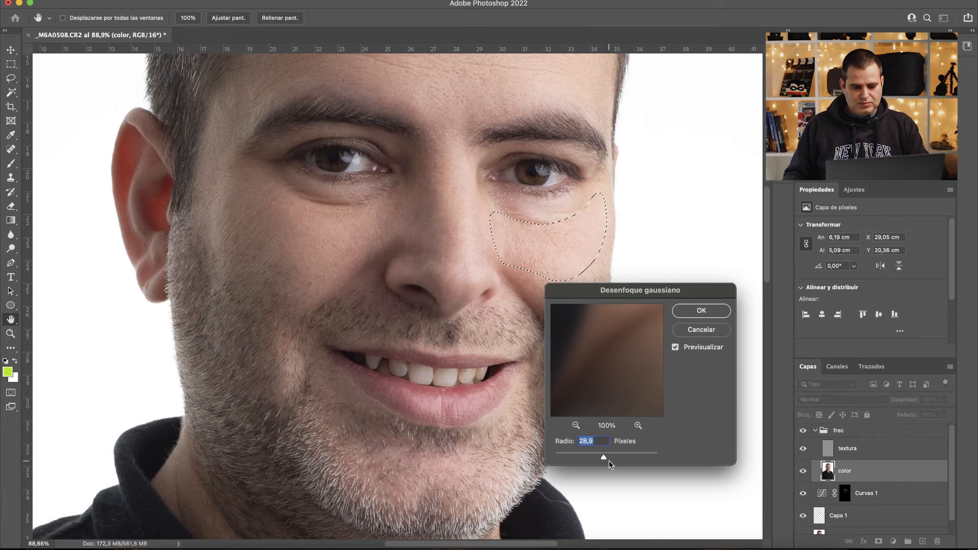
click(702, 310)
key(super+d)
Fit the whole portrait in view and compare it with and without the frec group by toggling the group's visibility.
scroll(459, 404, left, 3)
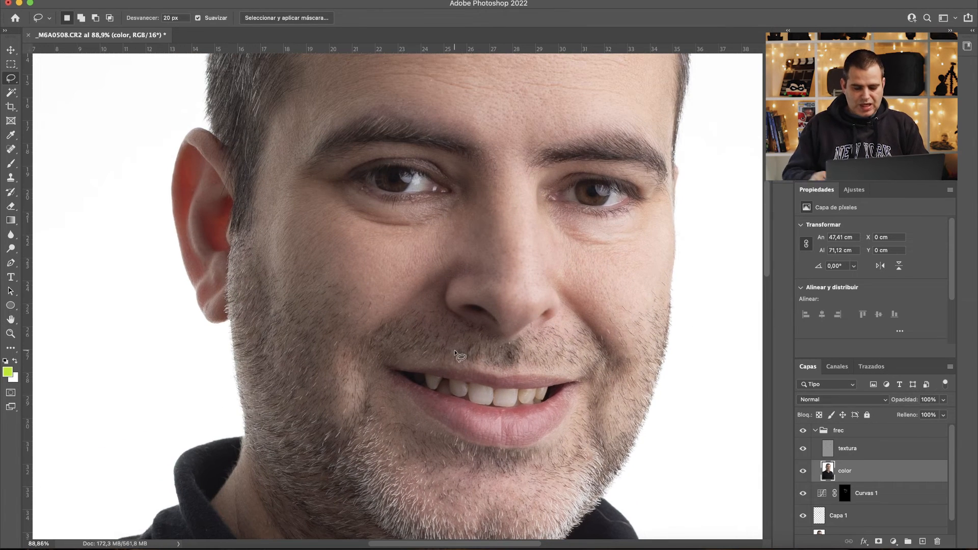
key(super+0)
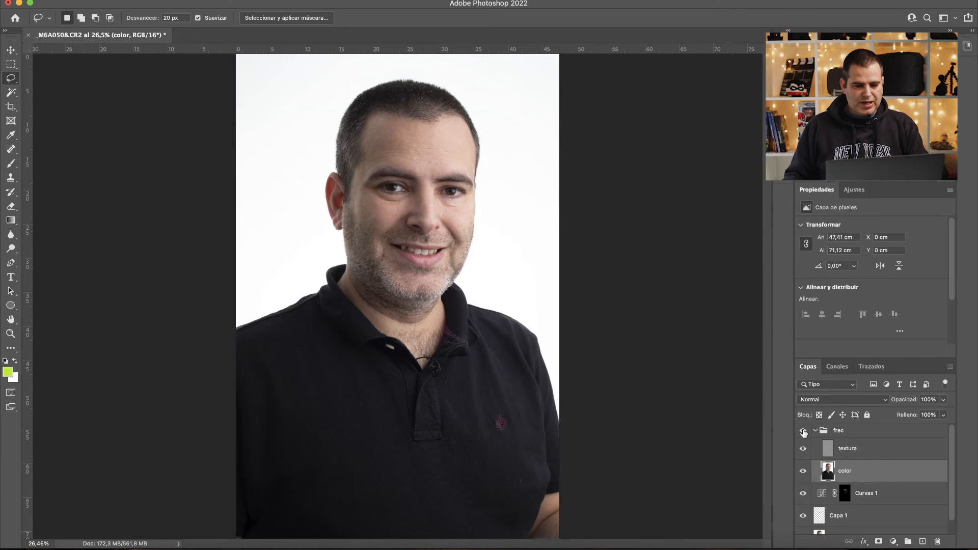
click(804, 433)
click(804, 433)
click(803, 432)
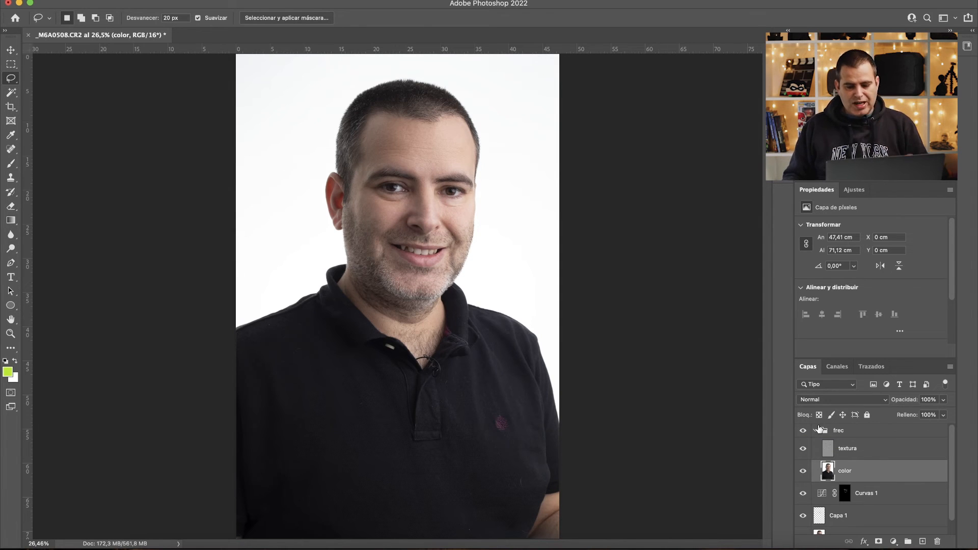
Collapse the frec group and stamp all visible layers into a new layer above it.
click(834, 434)
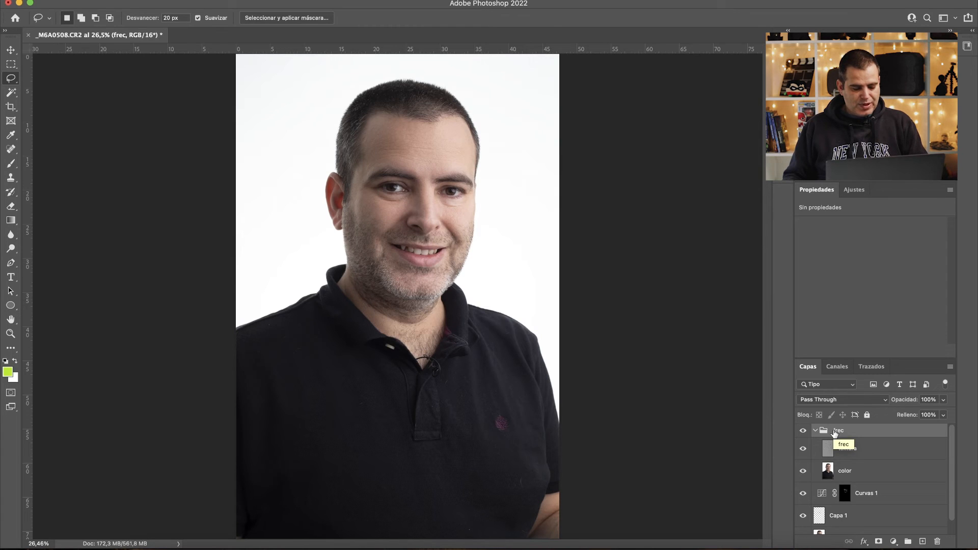
click(815, 431)
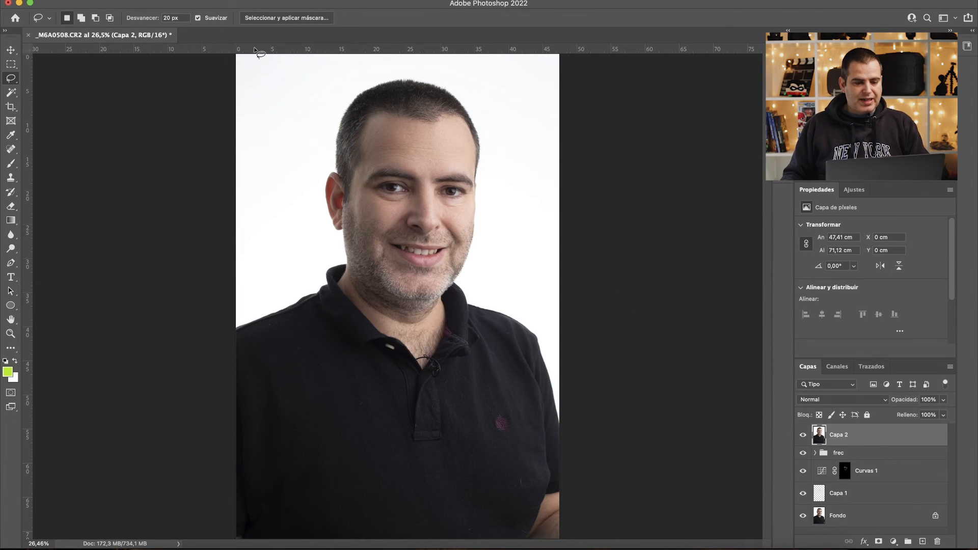
Apply the Suavizar la piel Neural Filter to Capa 2 with the output set to Nueva capa.
click(294, 0)
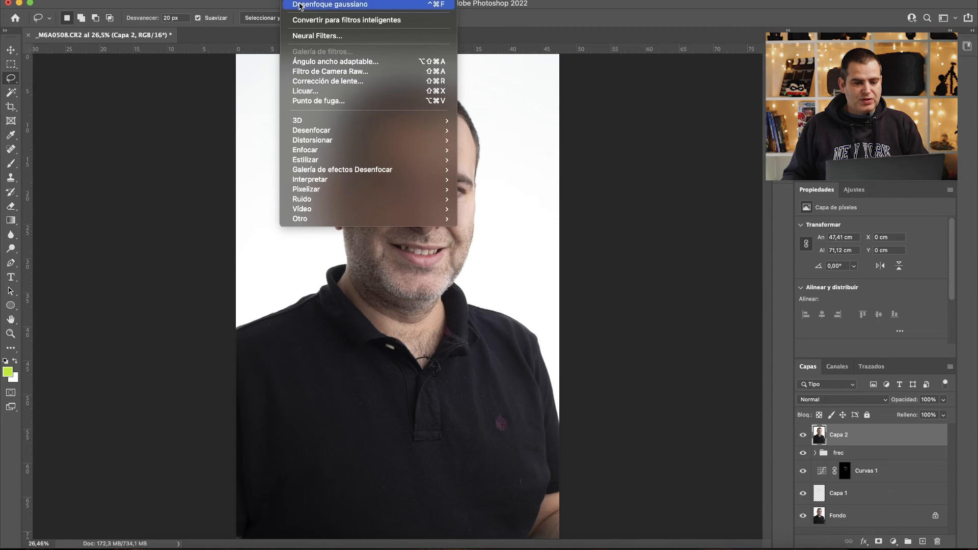
click(313, 36)
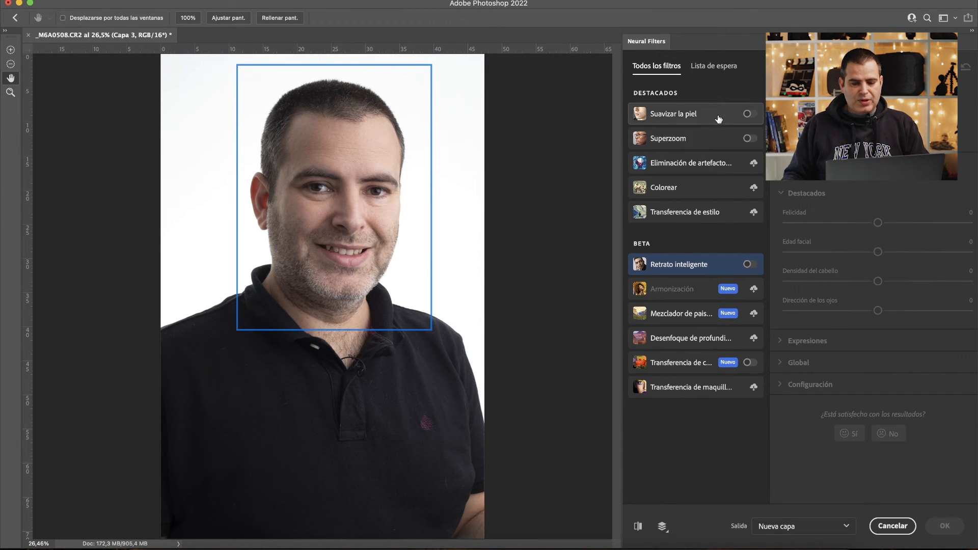
click(748, 114)
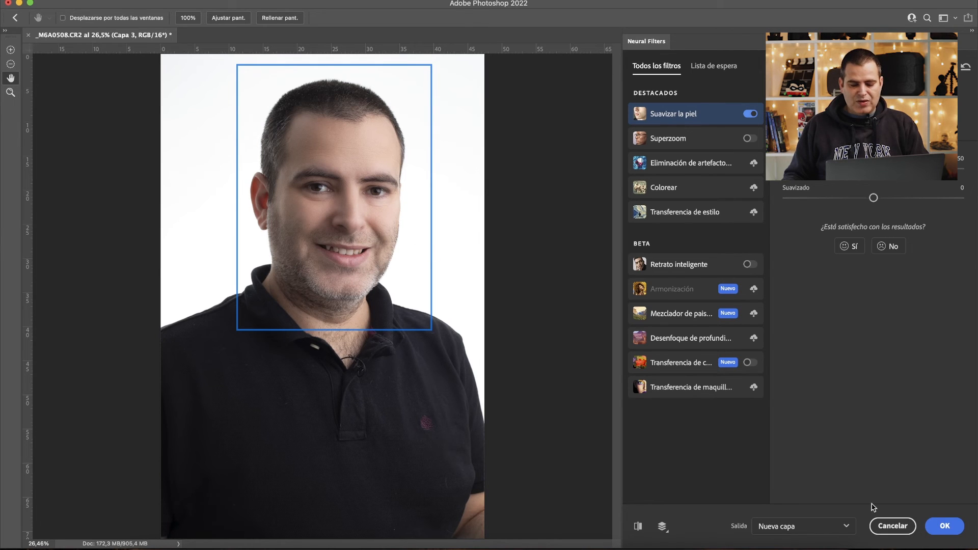
click(935, 532)
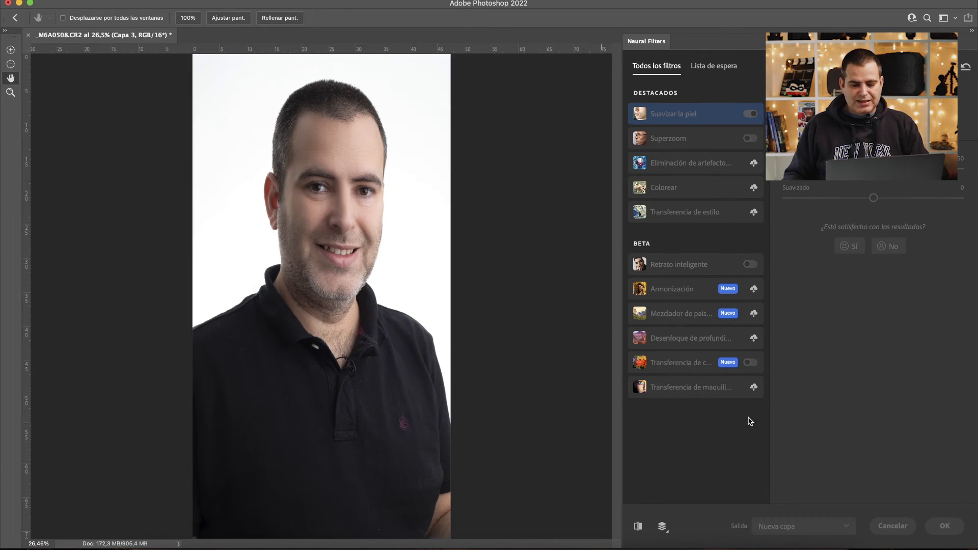
Compare the portrait with and without Capa 3, leave the layer visible and lower its opacity to 33%.
click(804, 435)
click(804, 435)
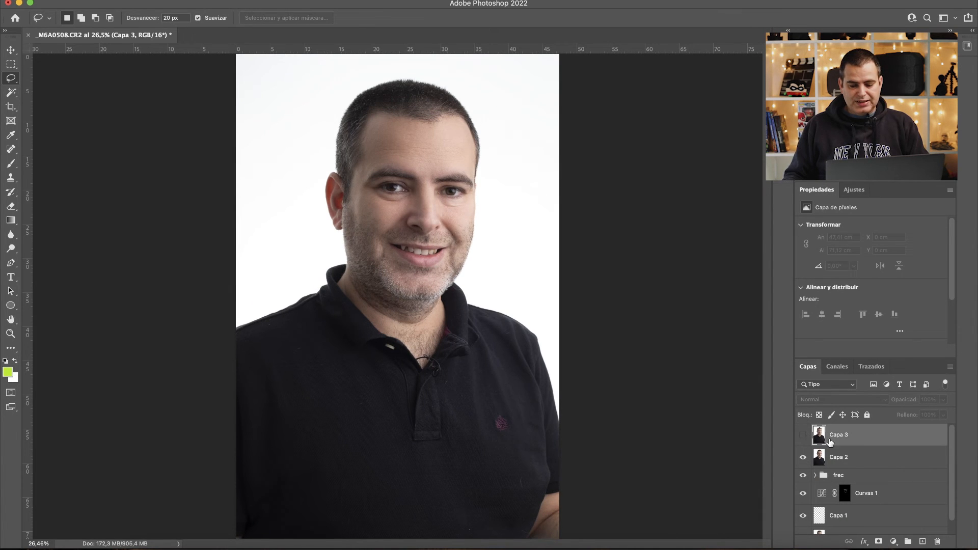
click(803, 435)
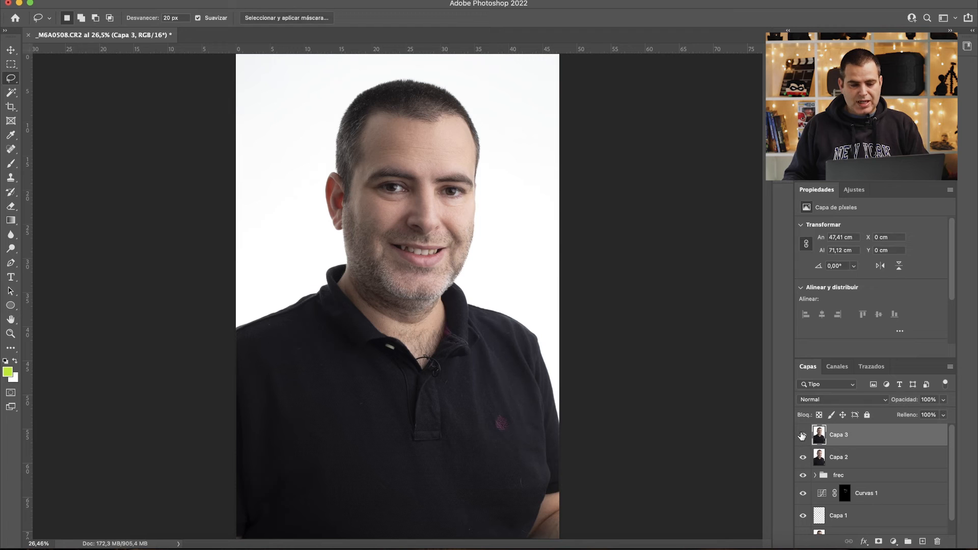
drag(903, 403, 868, 416)
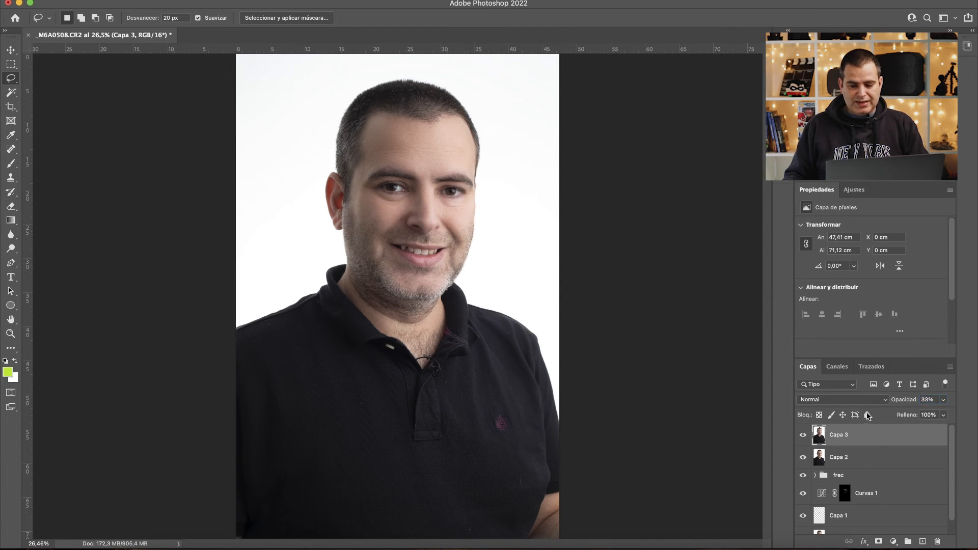
Raise Capa 3's opacity to 50%, judging the skin softening by toggling the layer's visibility, and leave the layer visible.
click(803, 435)
click(802, 435)
click(803, 435)
click(802, 435)
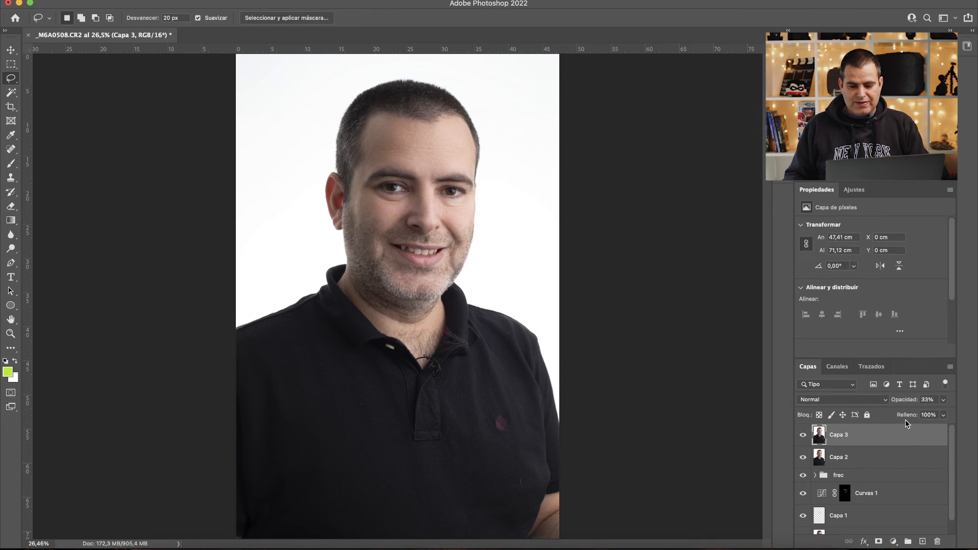
drag(901, 405, 910, 403)
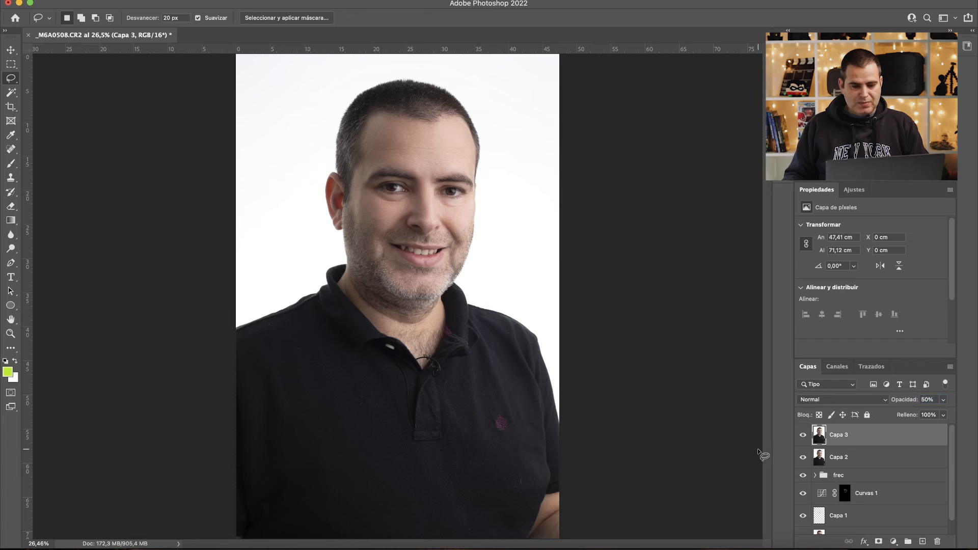
click(803, 436)
click(804, 436)
click(803, 436)
click(803, 436)
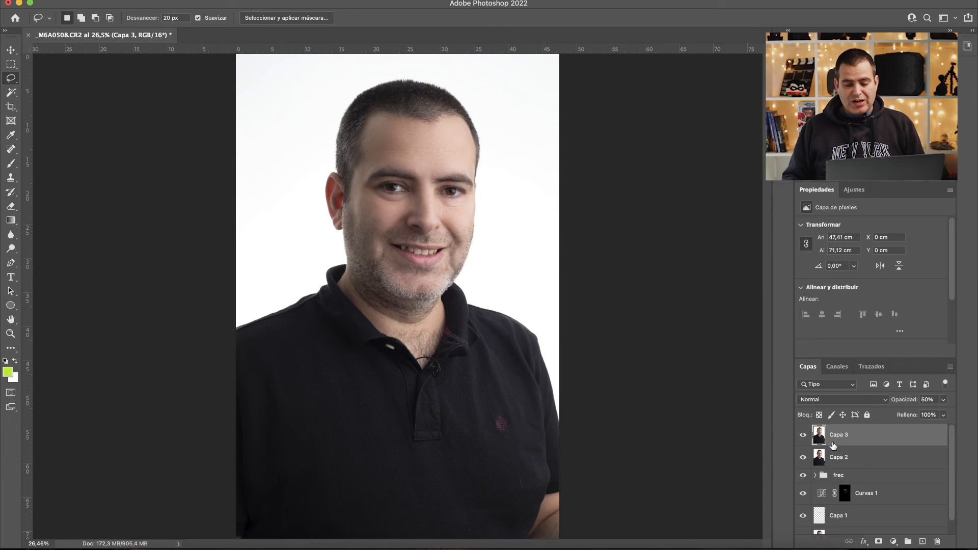
Compare the original Fondo layer alone with the full retouch by toggling all other layers' visibility, and leave every layer visible.
scroll(836, 447, down, 1)
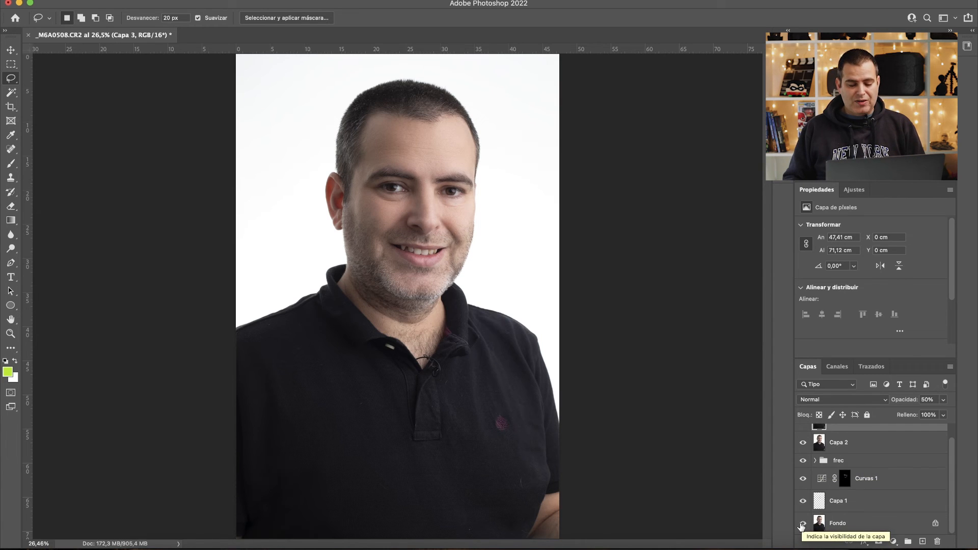
alt+click(803, 525)
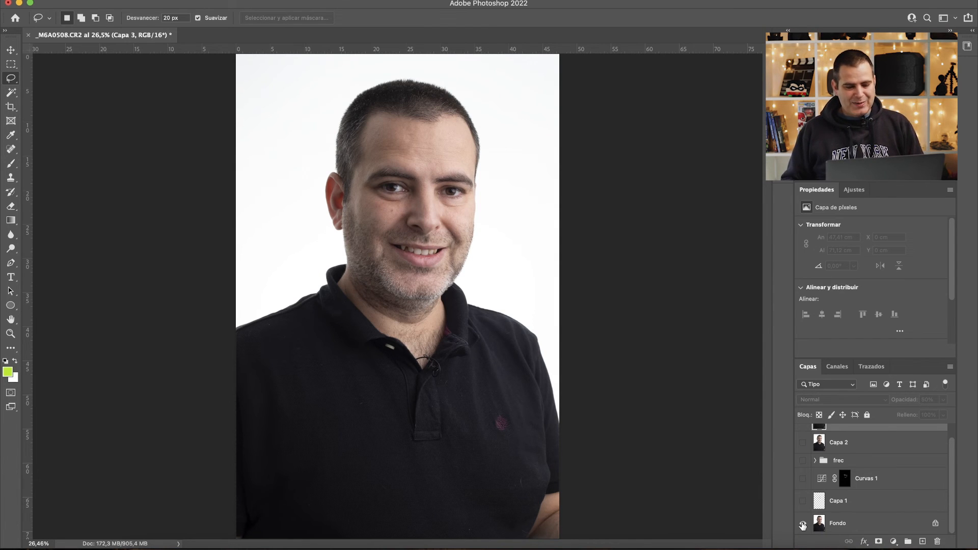
alt+click(803, 525)
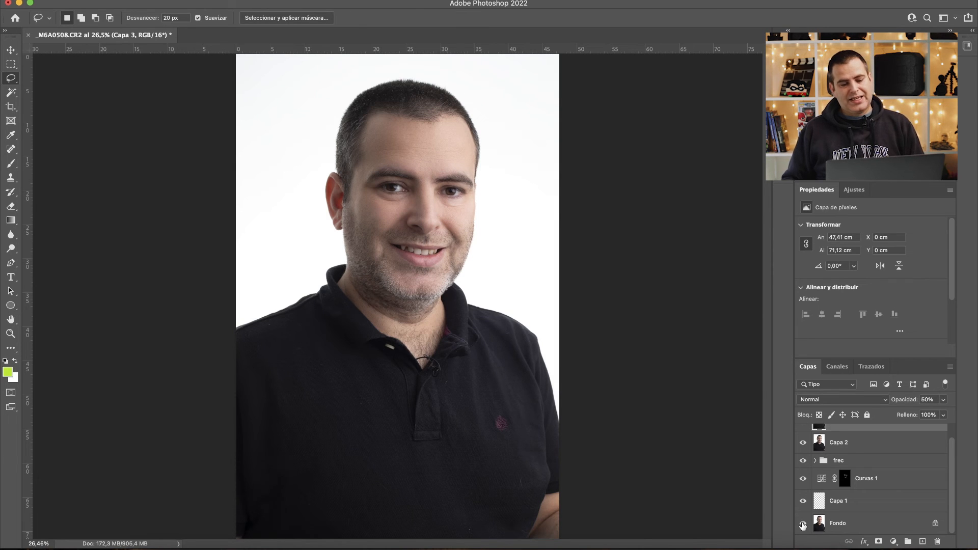
alt+click(804, 525)
alt+click(803, 525)
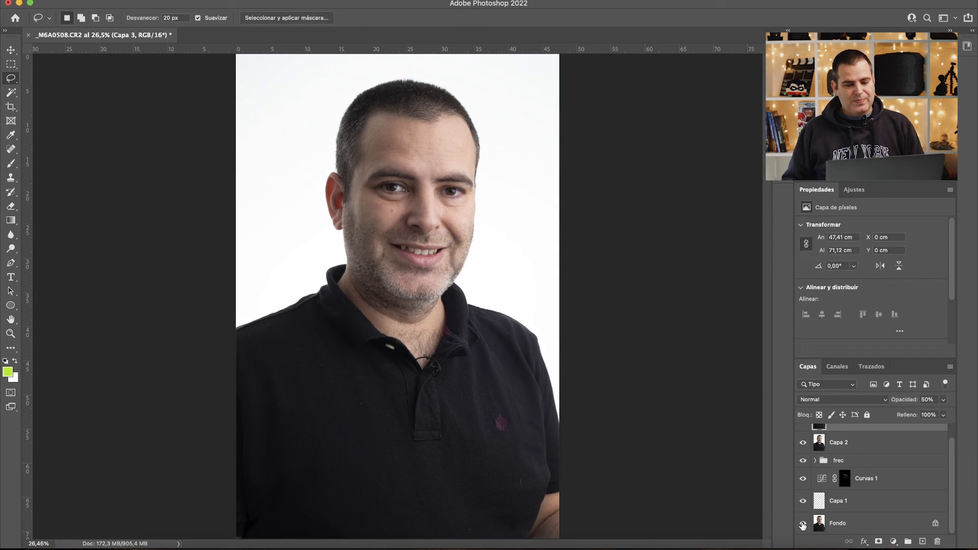
alt+click(804, 525)
alt+click(803, 525)
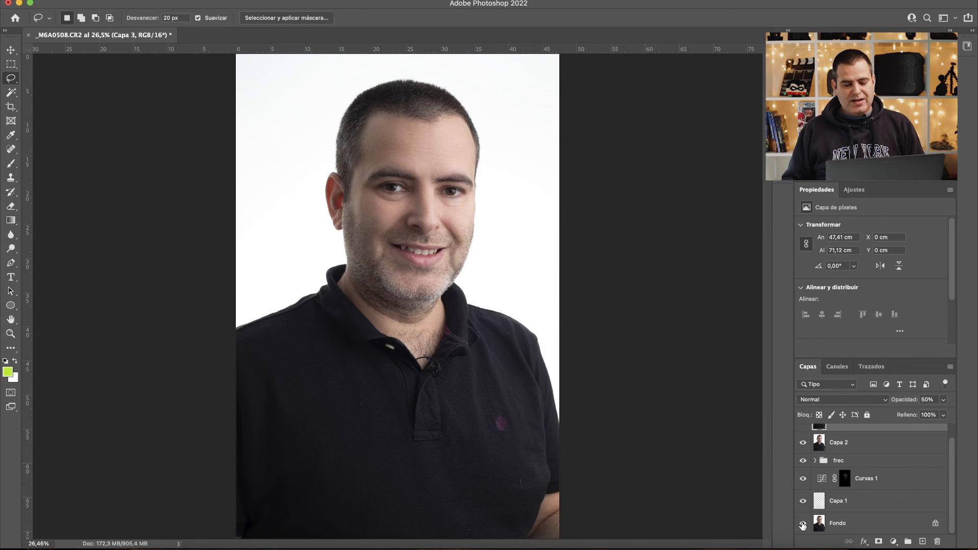